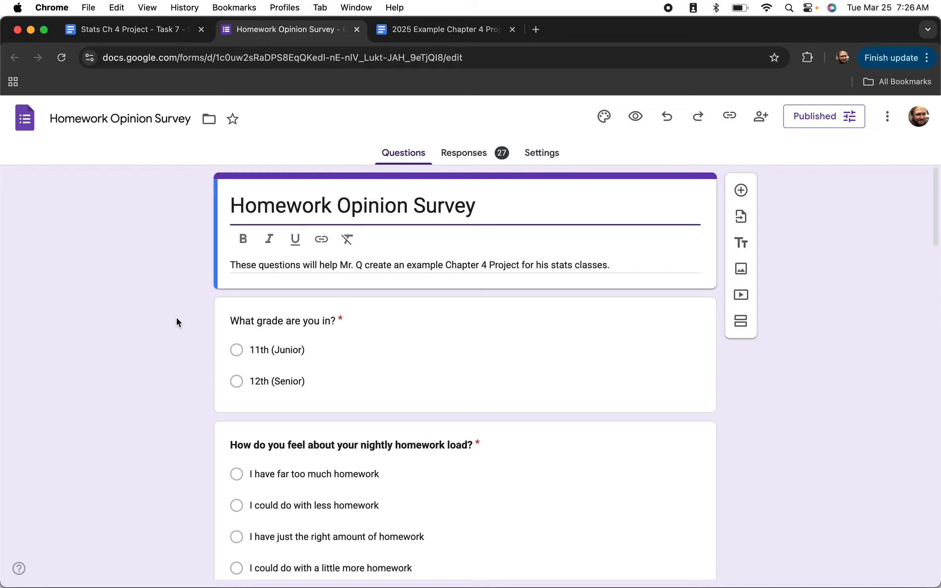
Review the questions and answer options of the Homework Opinion Survey form
scroll(142, 319, "down", 5)
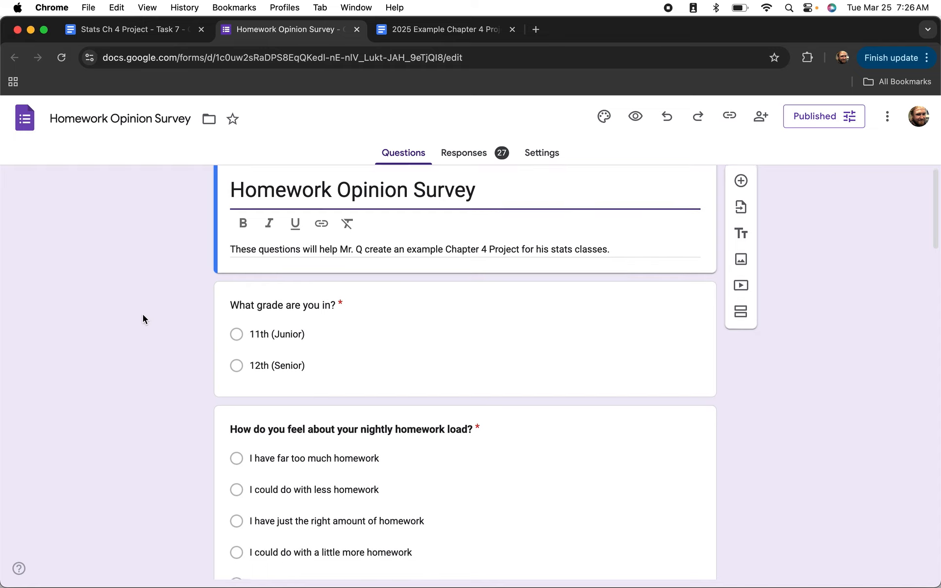
scroll(143, 318, "down", 10)
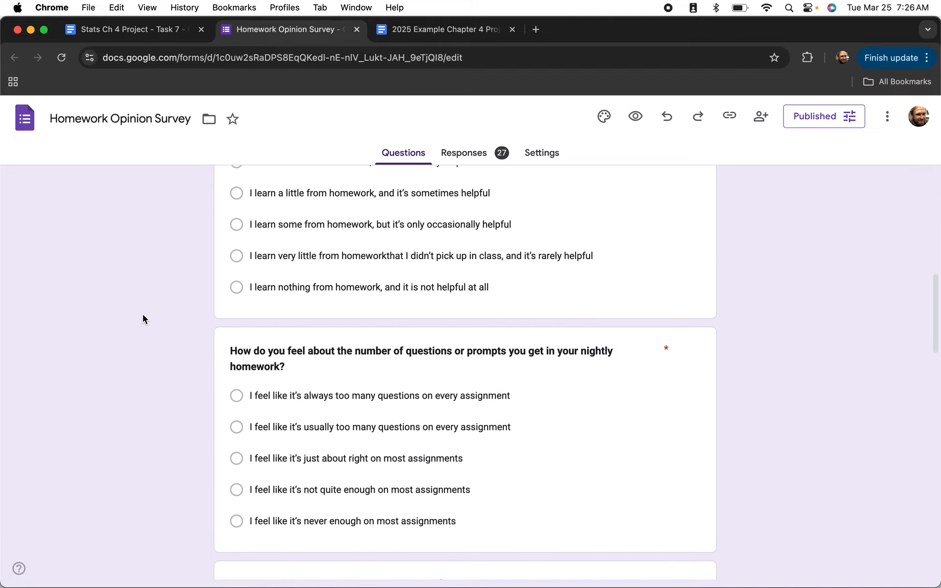
scroll(143, 316, "down", 5)
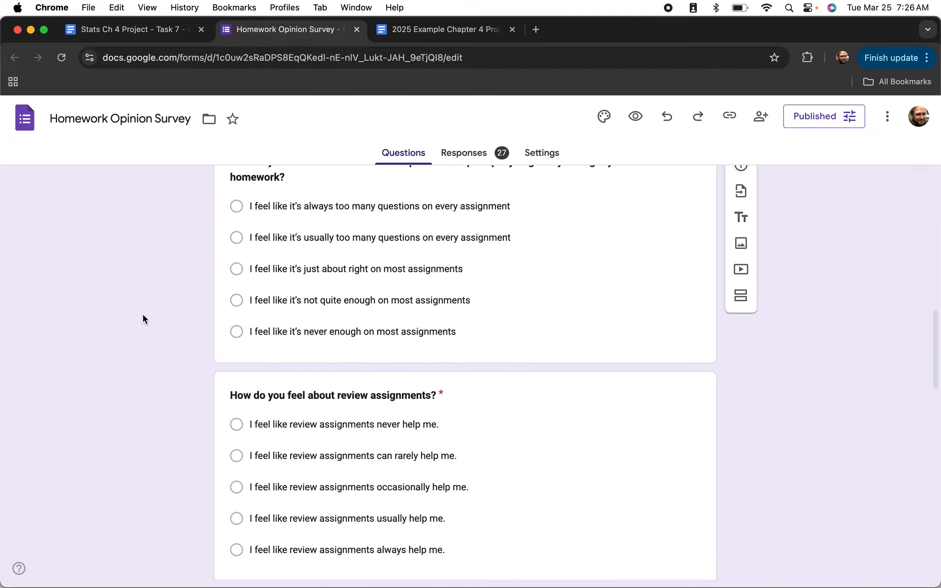
scroll(143, 316, "down", 7)
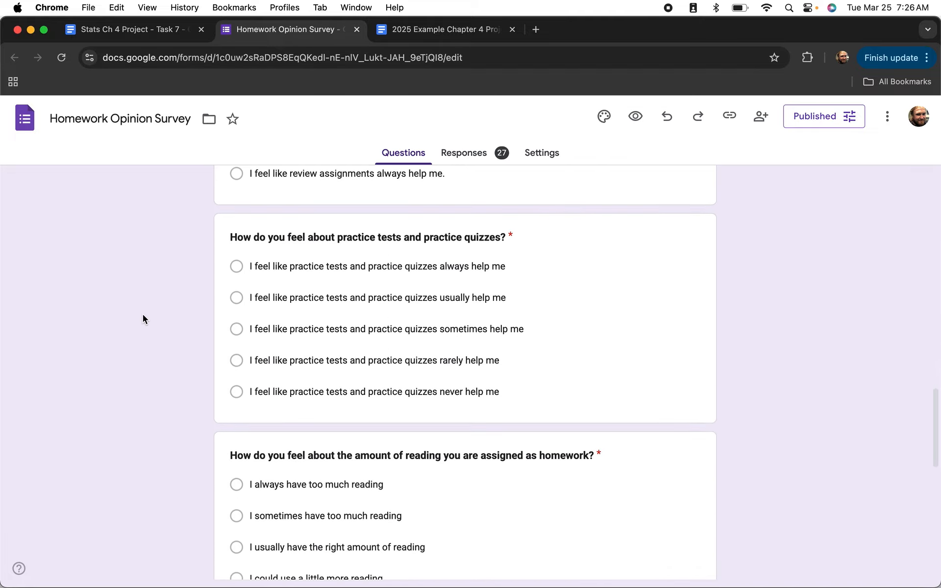
scroll(143, 317, "down", 4)
scroll(142, 317, "up", 20)
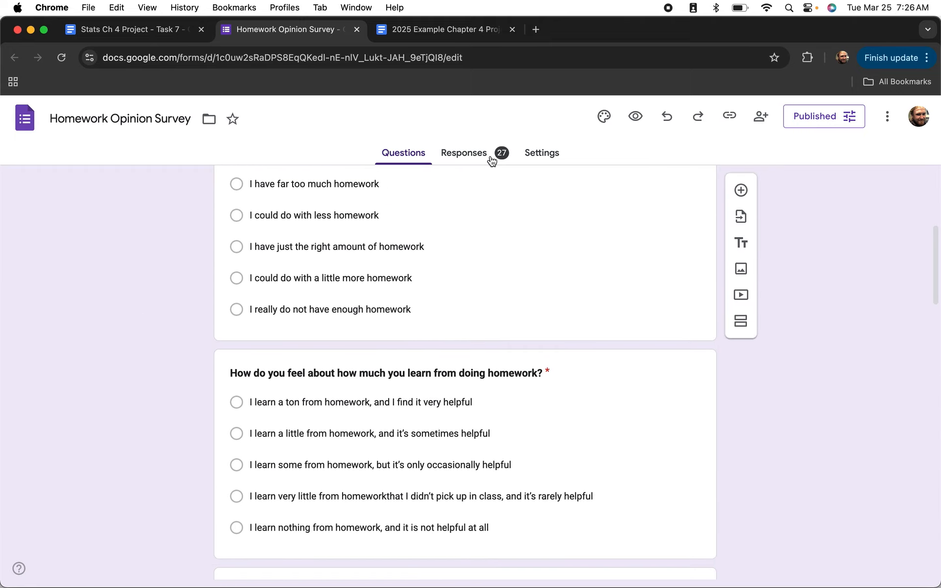
Open the survey's response summary and look through the charts for every question
left_click(469, 156)
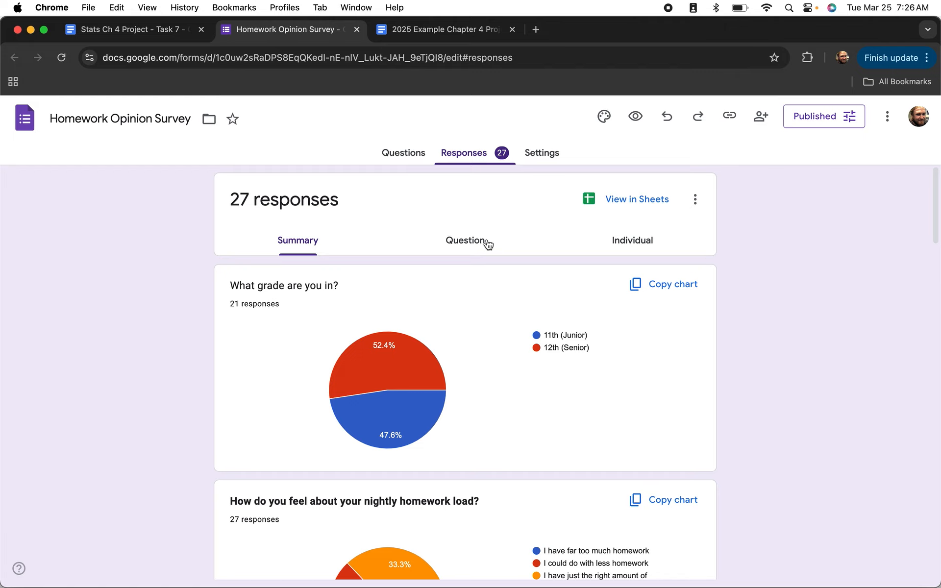
scroll(773, 384, "down", 6)
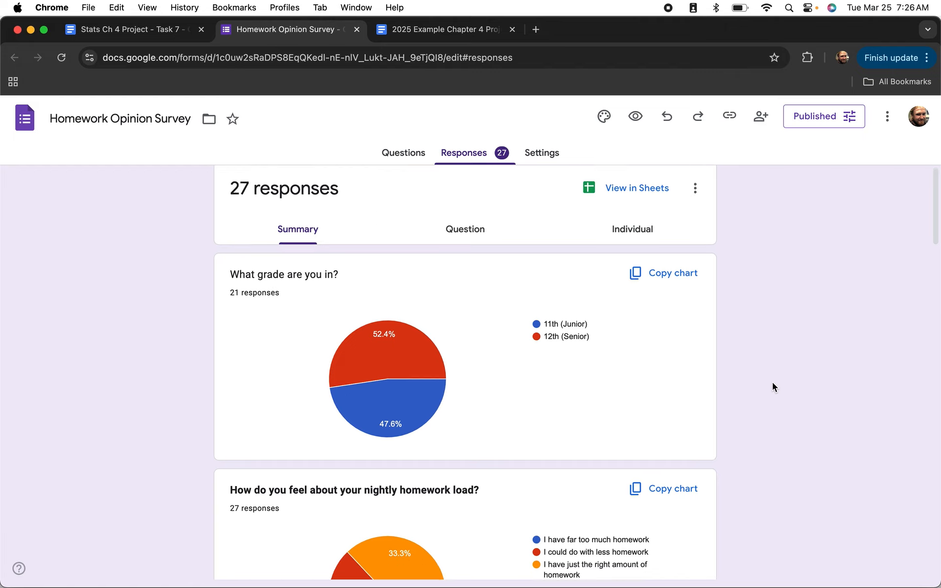
scroll(773, 383, "down", 9)
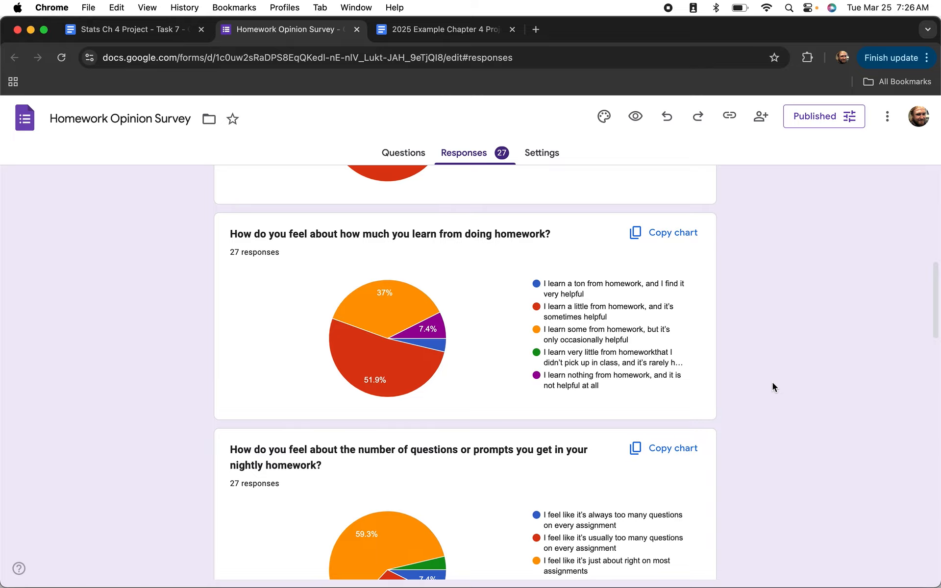
scroll(773, 383, "down", 10)
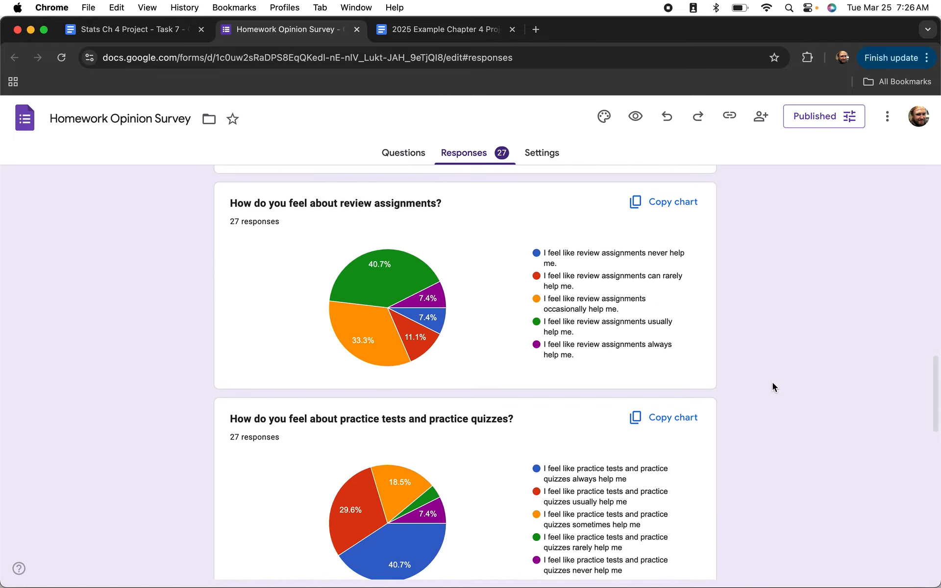
scroll(773, 386, "down", 6)
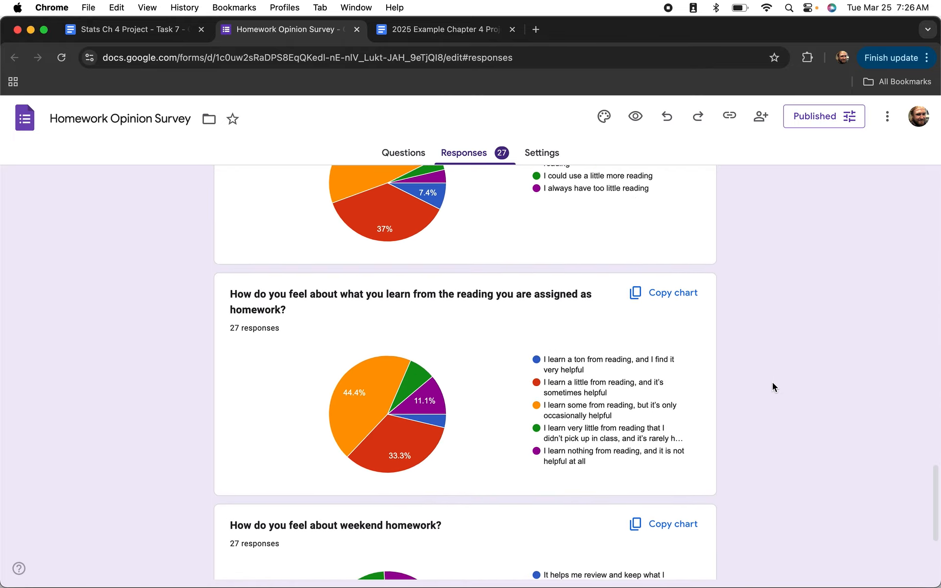
scroll(773, 386, "up", 20)
scroll(773, 383, "up", 3)
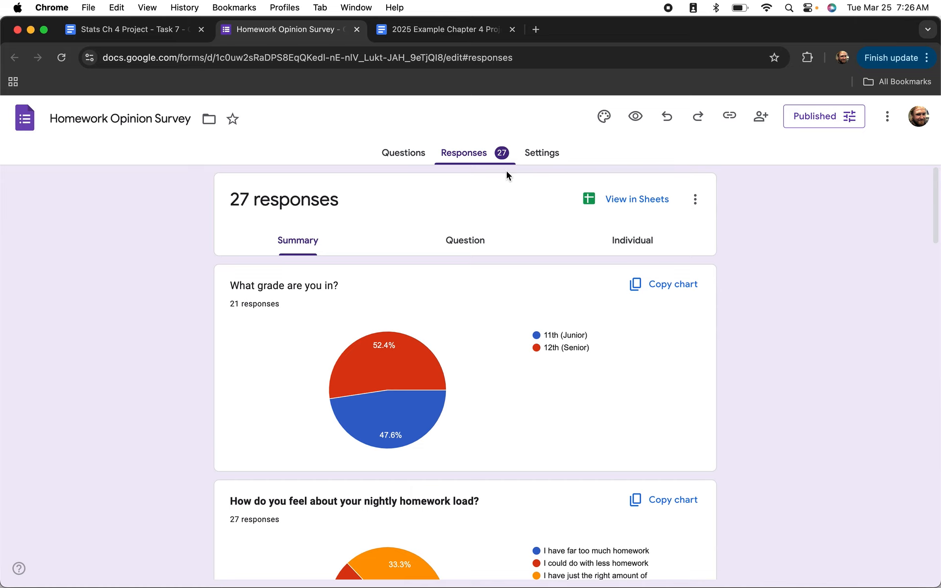
Open the survey's linked responses spreadsheet in Google Sheets and look through its response rows
left_click(634, 199)
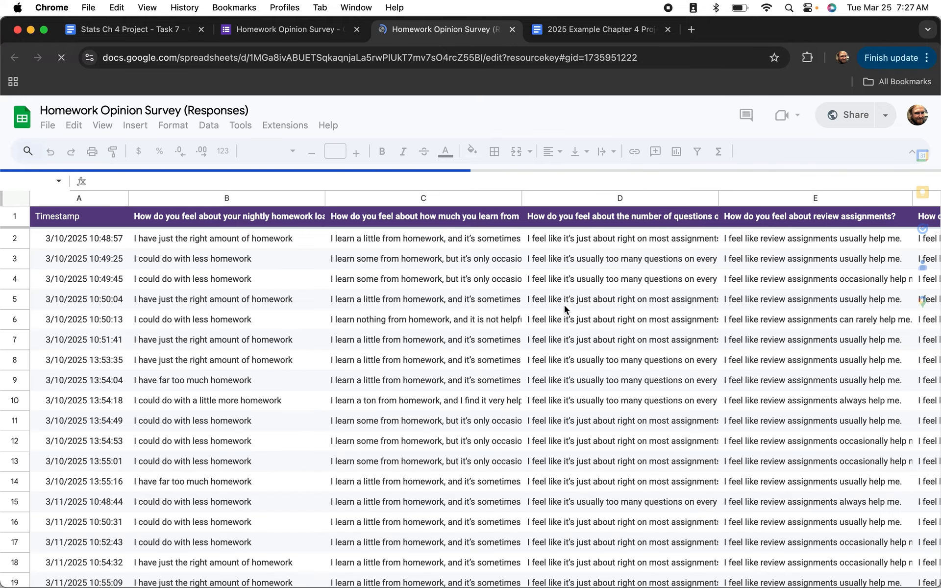
scroll(443, 320, "down", 5)
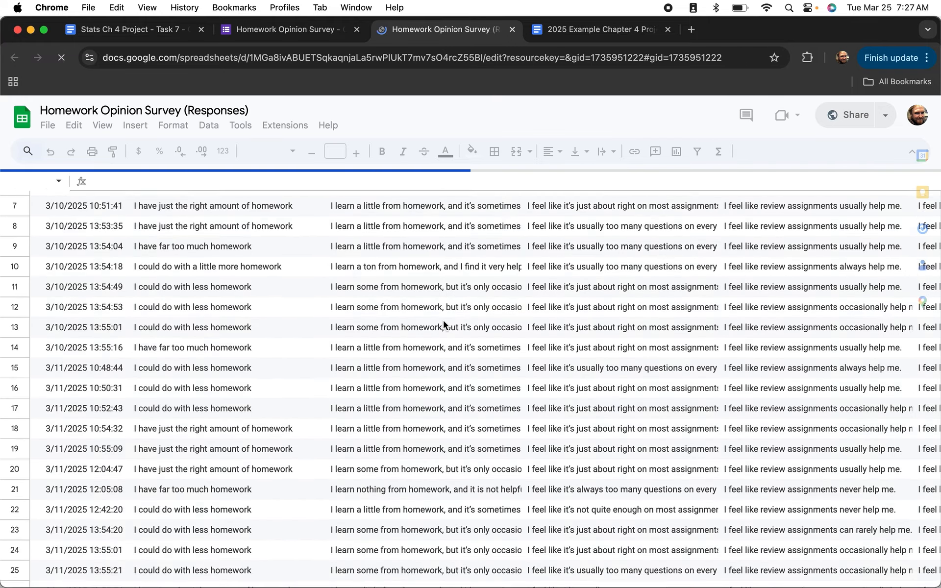
scroll(443, 319, "down", 3)
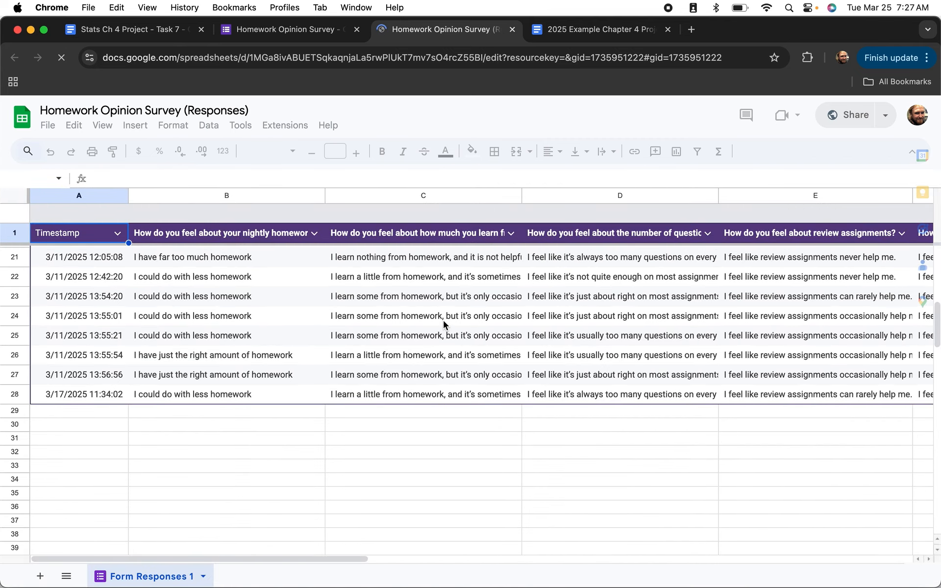
scroll(443, 318, "up", 5)
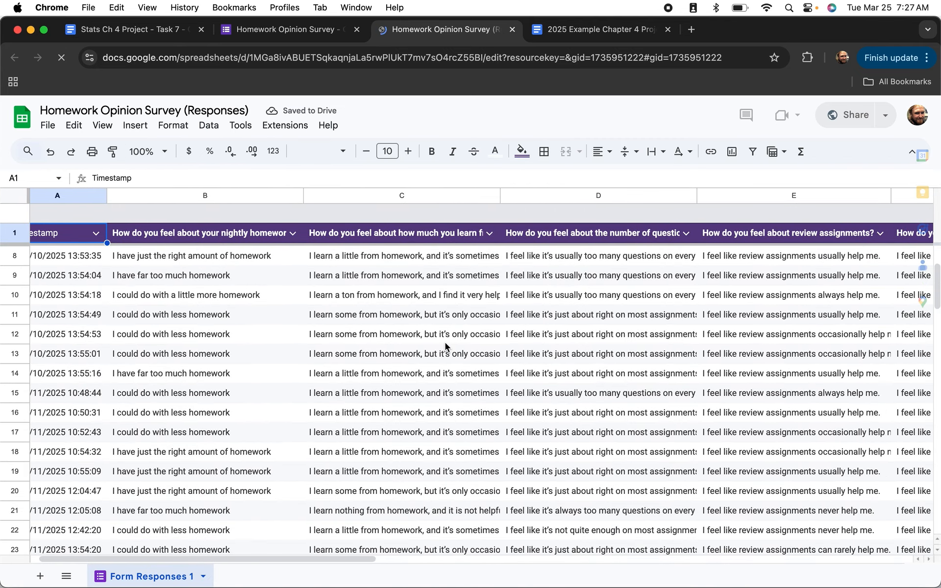
scroll(289, 346, "up", 2)
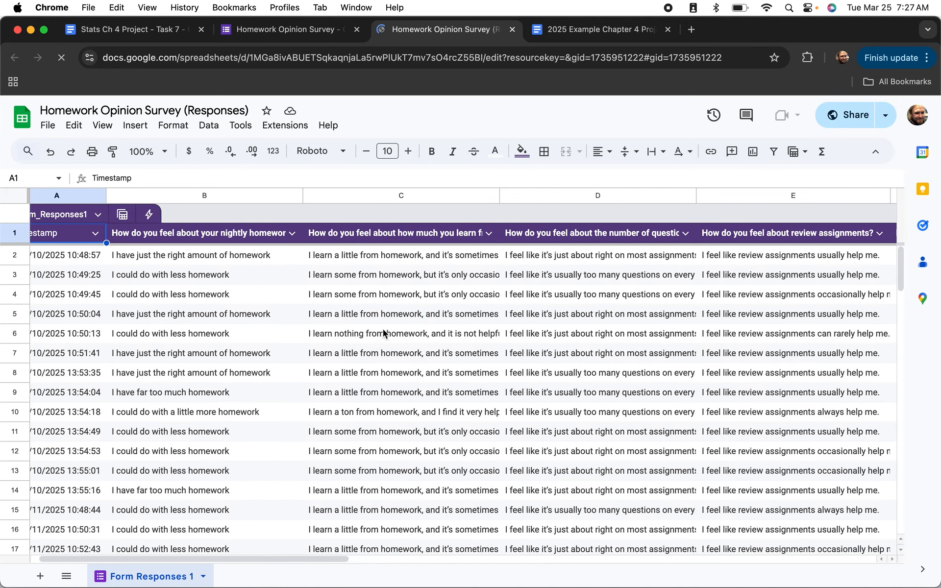
Examine the answer columns across to the grade question, selecting its blank cells J2:J7 and checking the rows below
scroll(384, 328, "right", 5)
scroll(383, 328, "right", 10)
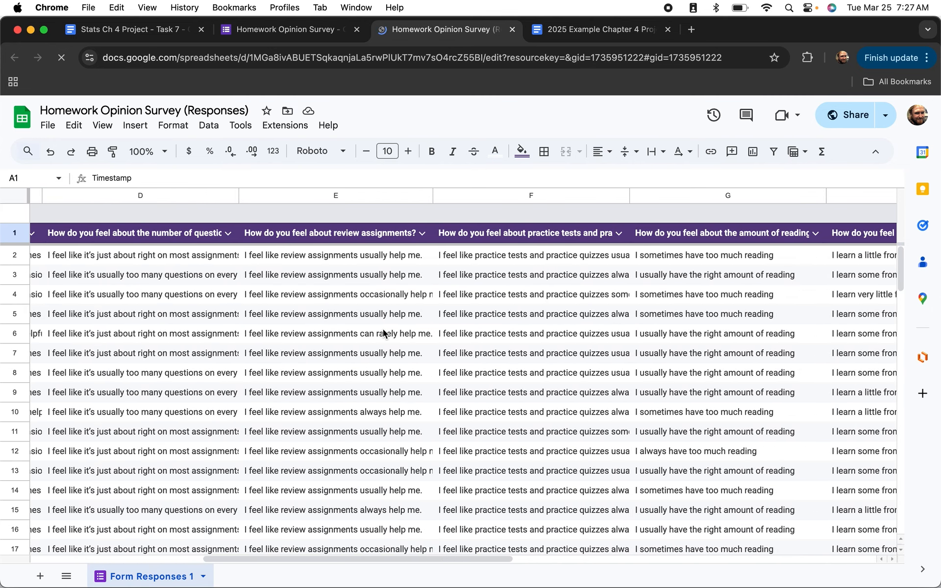
scroll(383, 333, "right", 2)
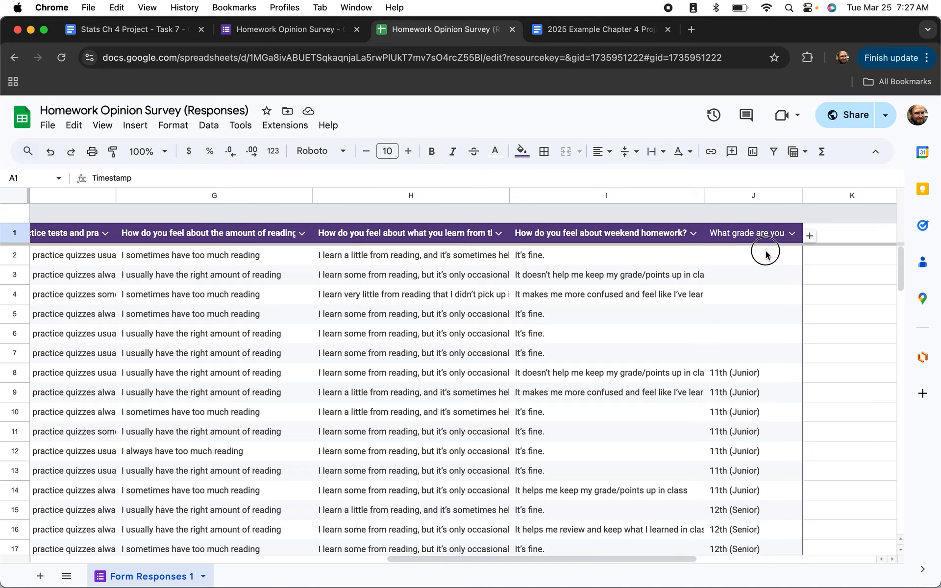
left_click_drag(765, 255, 764, 360)
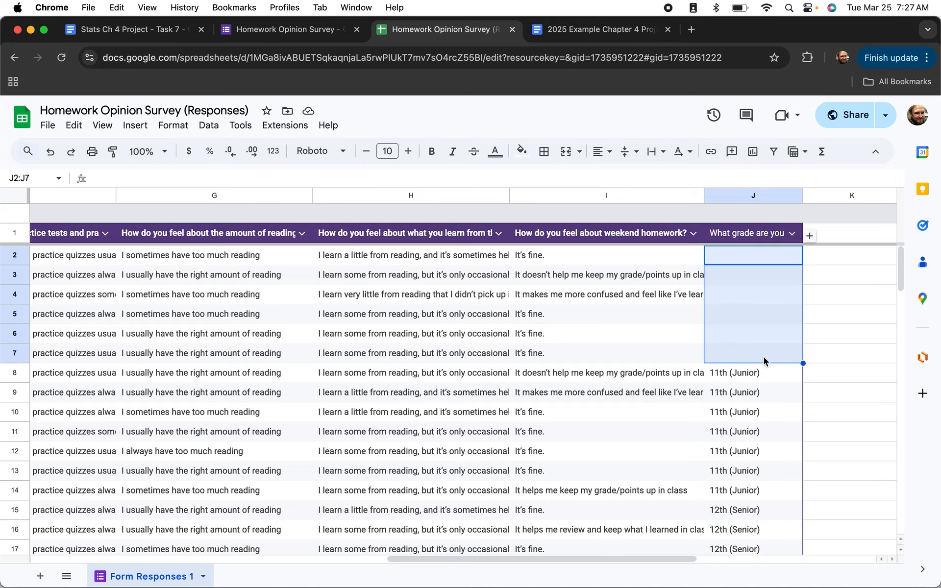
scroll(737, 390, "down", 5)
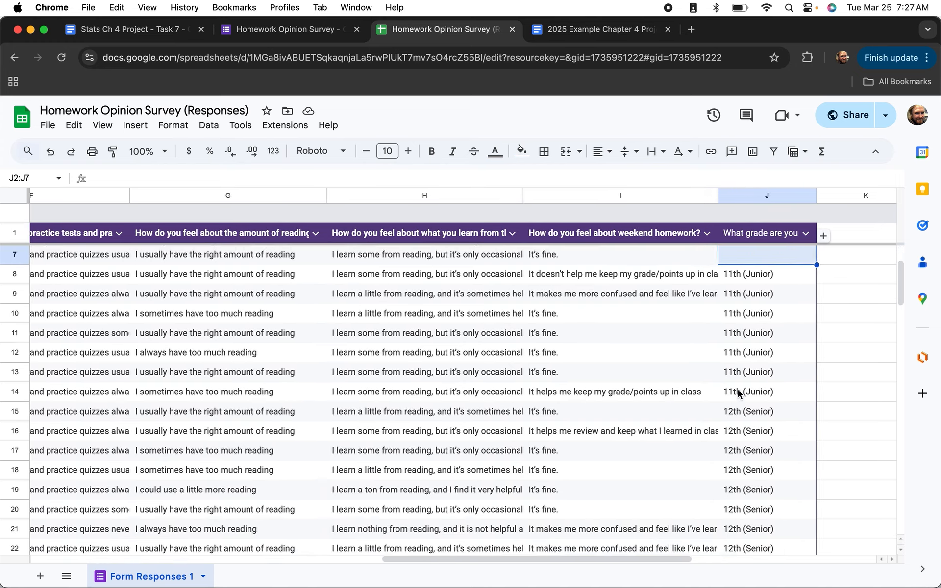
scroll(738, 390, "up", 5)
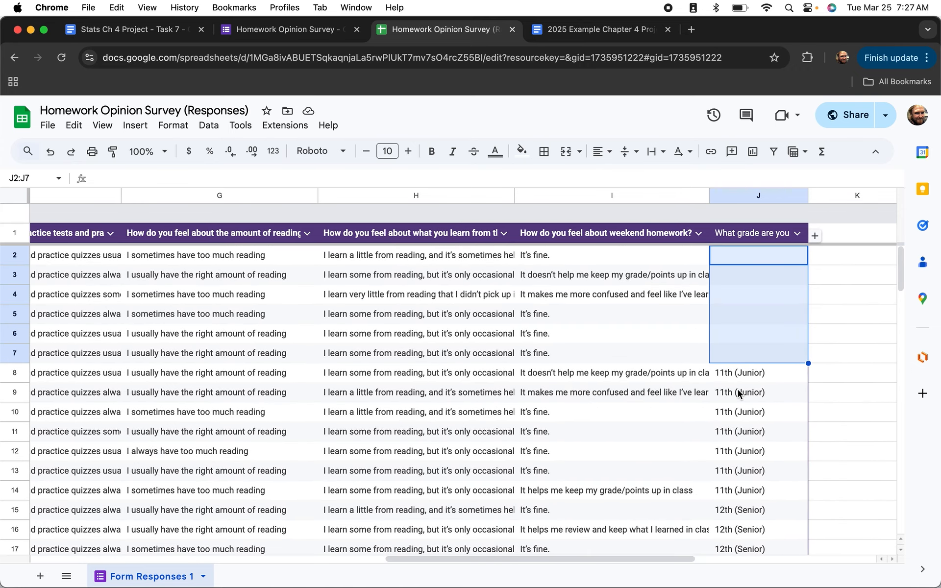
Copy the entire response table A1:J28, including the header row
scroll(739, 392, "left", 15)
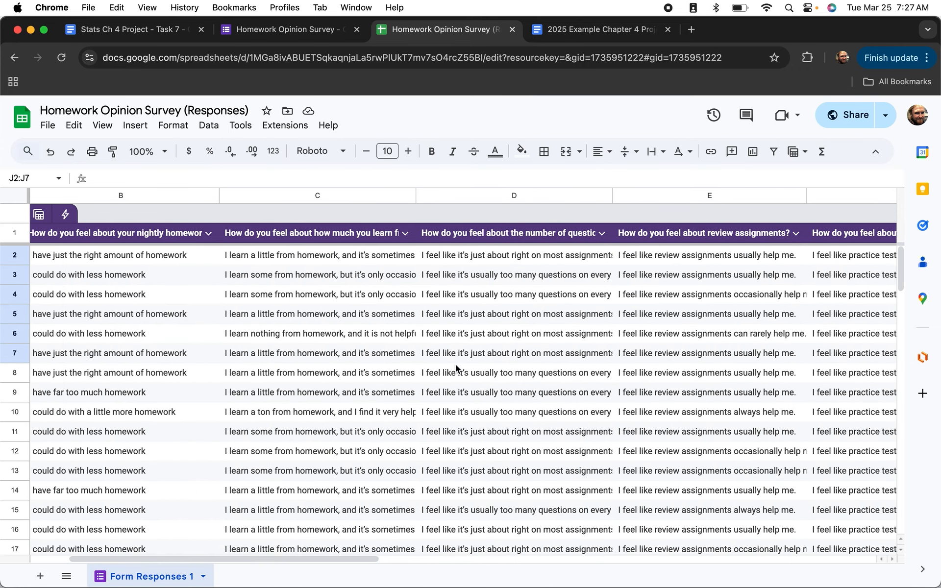
key("super+a")
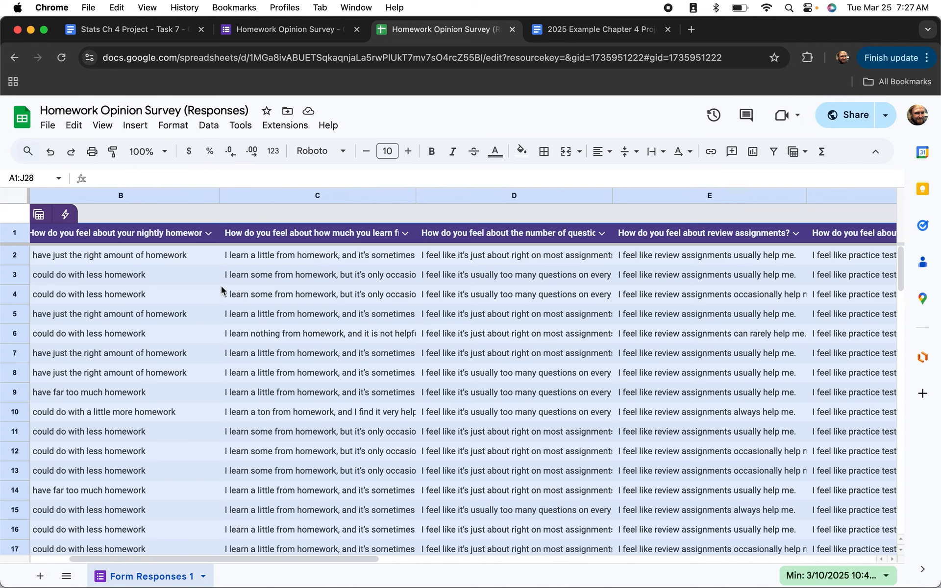
scroll(228, 293, "left", 5)
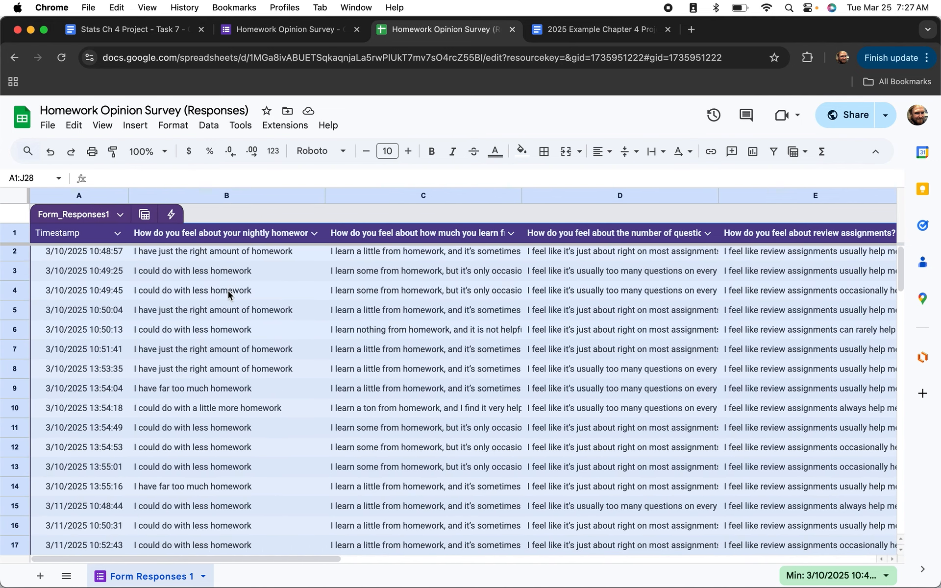
key("super+c")
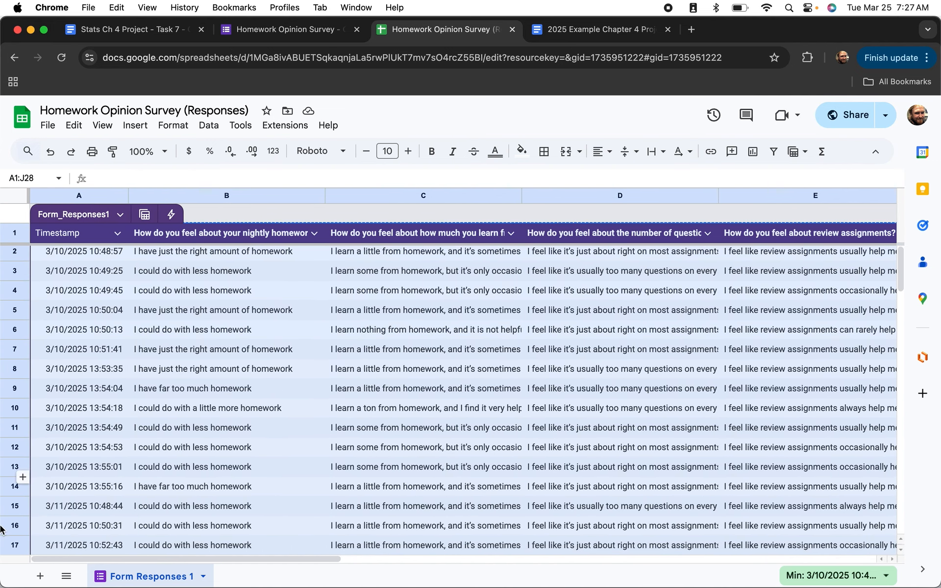
Add a new blank sheet and place it before the Form Responses 1 sheet
left_click(41, 577)
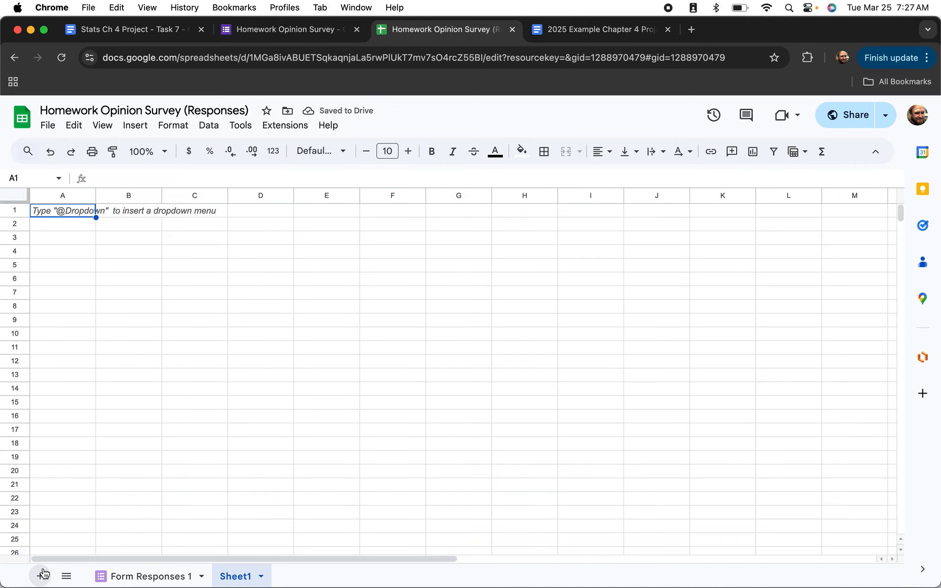
left_click_drag(248, 581, 95, 581)
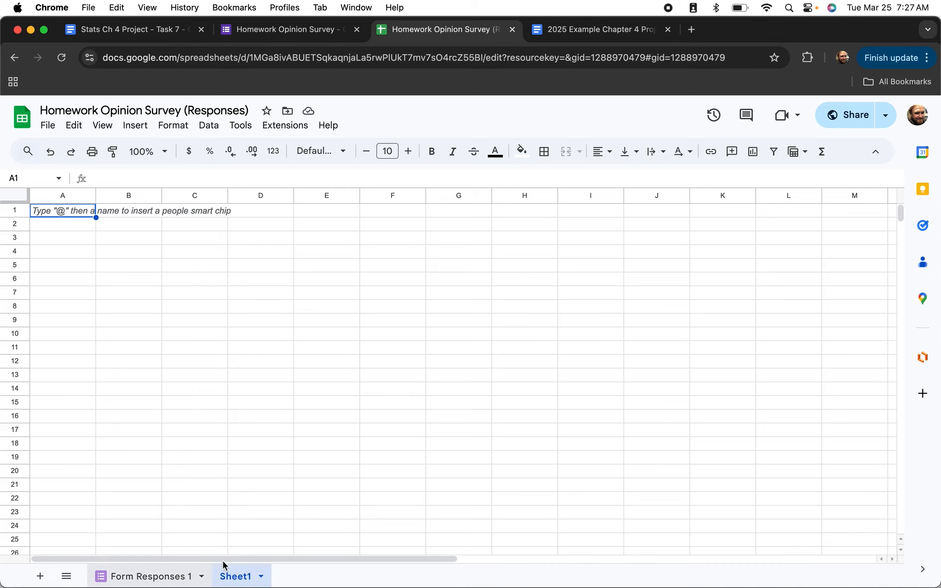
left_click_drag(233, 576, 199, 581)
Rename the new sheet as Quantitative Conversions
double_click(105, 578)
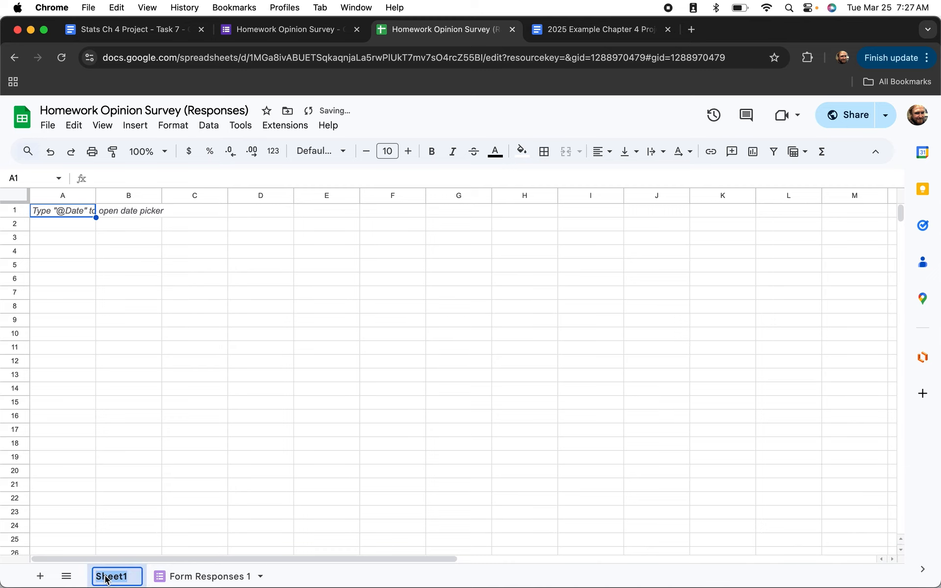
type("j")
key("BackSpace")
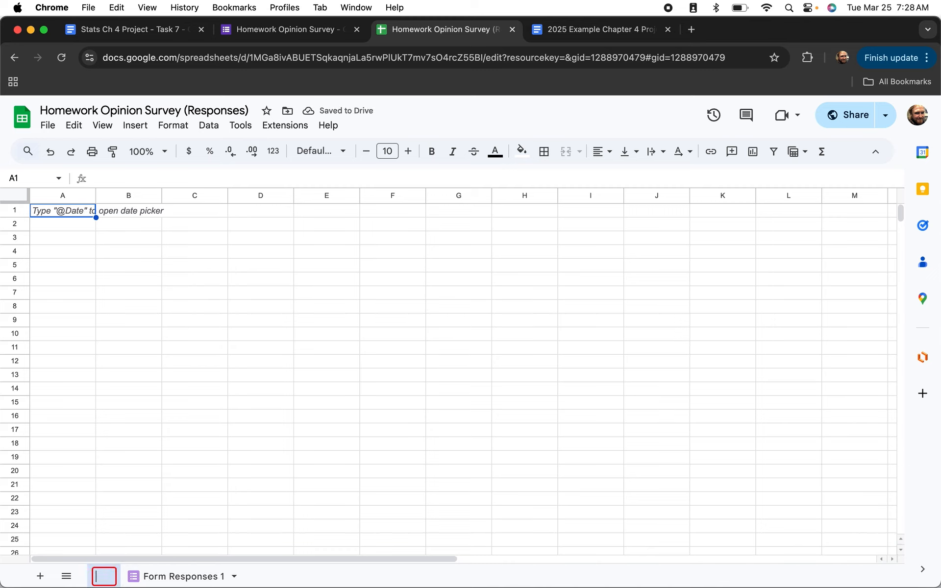
type("Quantitati")
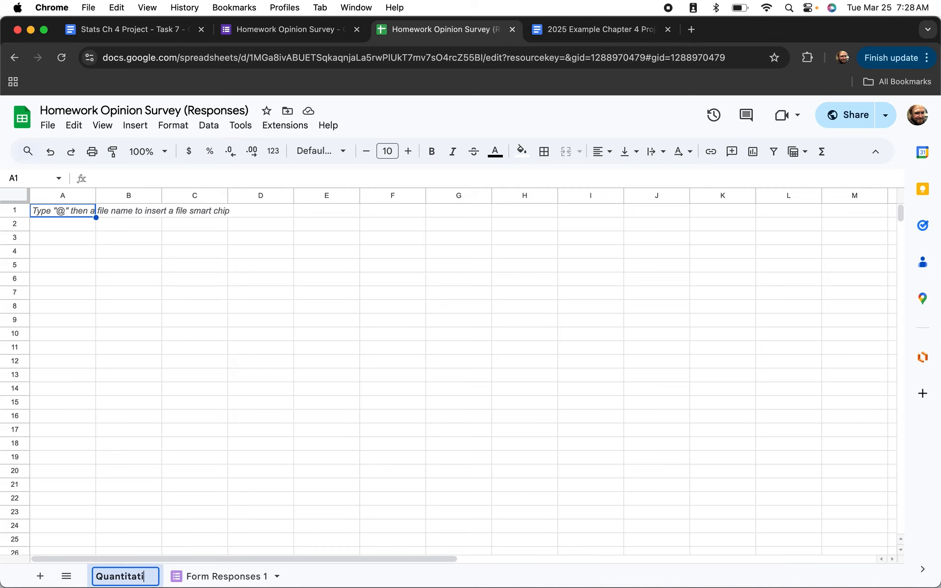
type("ve Conversions")
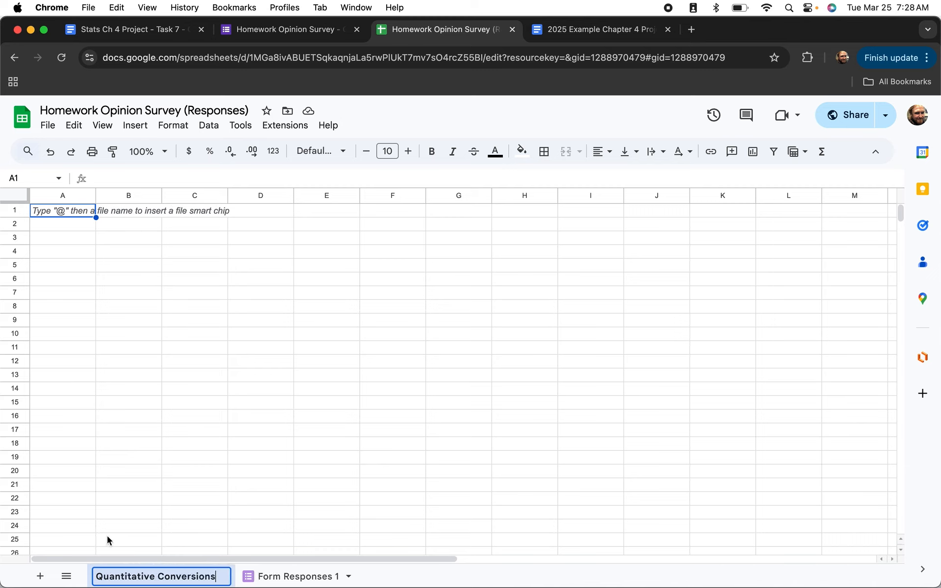
key("Return")
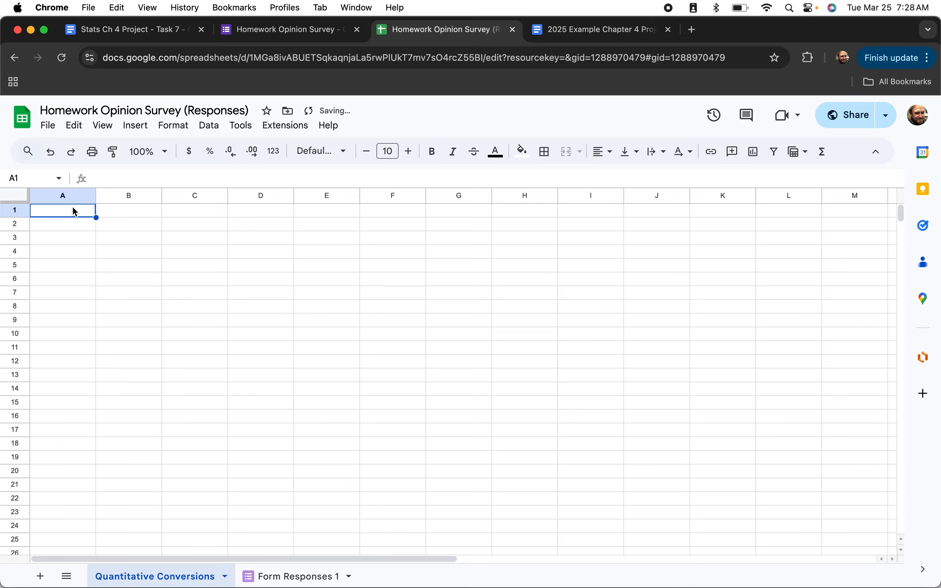
Paste the copied response table into the Quantitative Conversions sheet starting at cell A1, then deselect it
key("super+v")
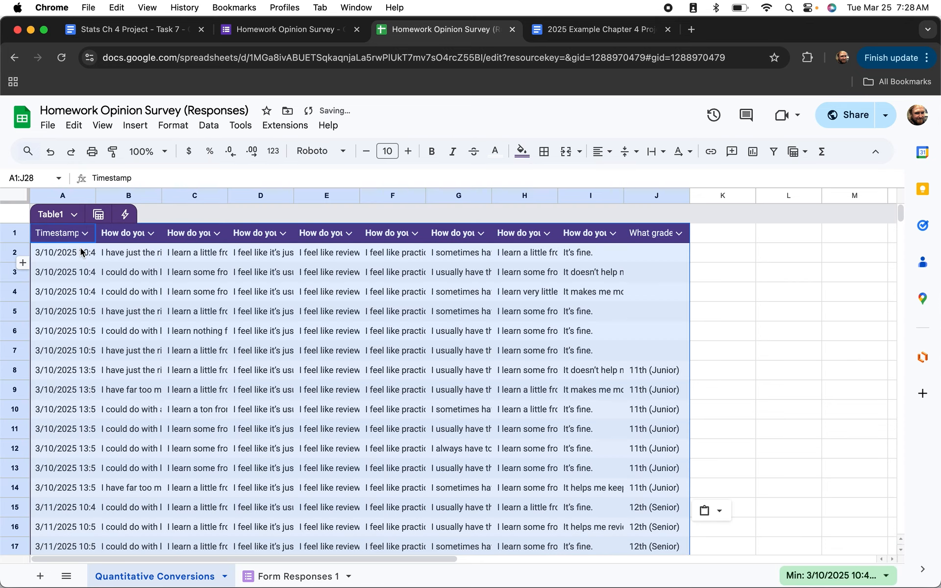
left_click(797, 328)
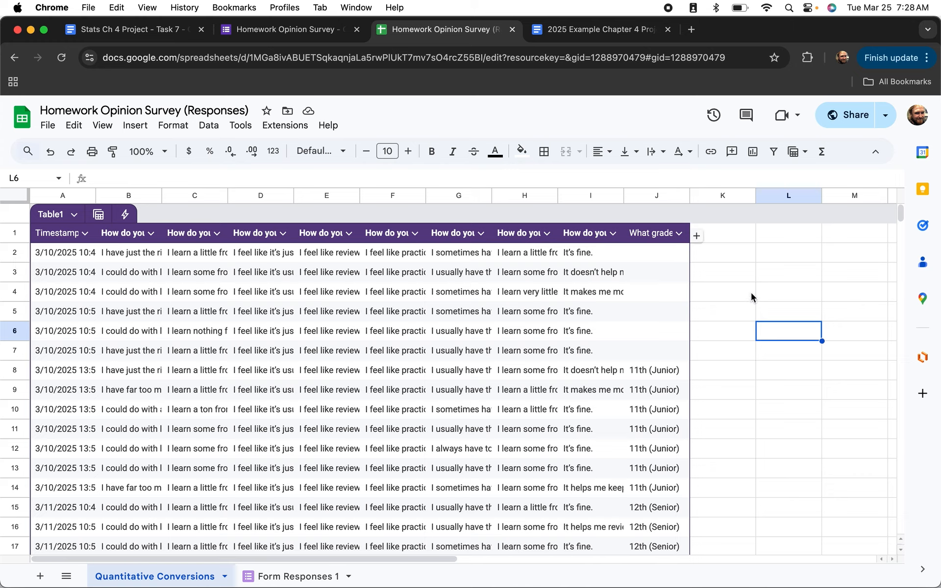
left_click(768, 291)
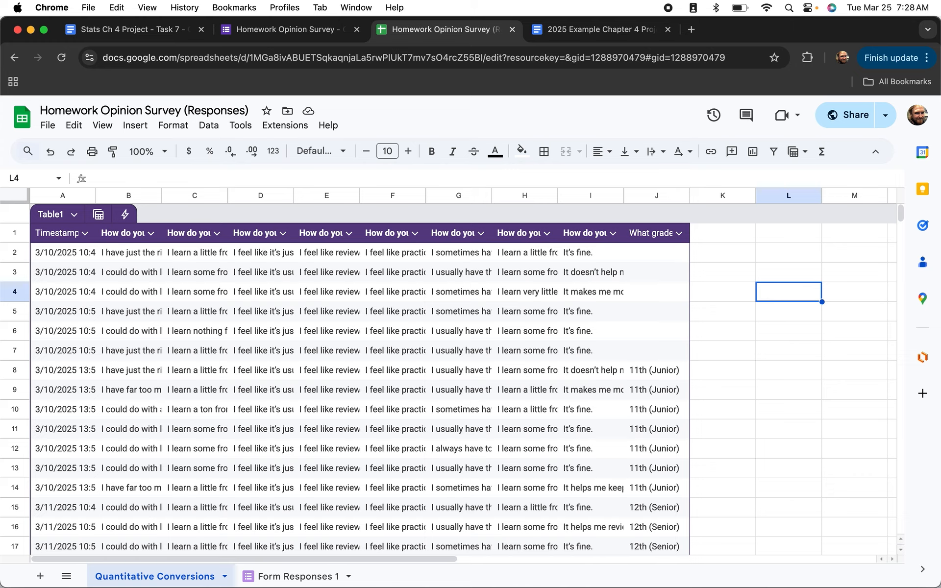
Enter the sample column headings Type 1 in cell L4 and Type 2 in cell M4
type("Type 1")
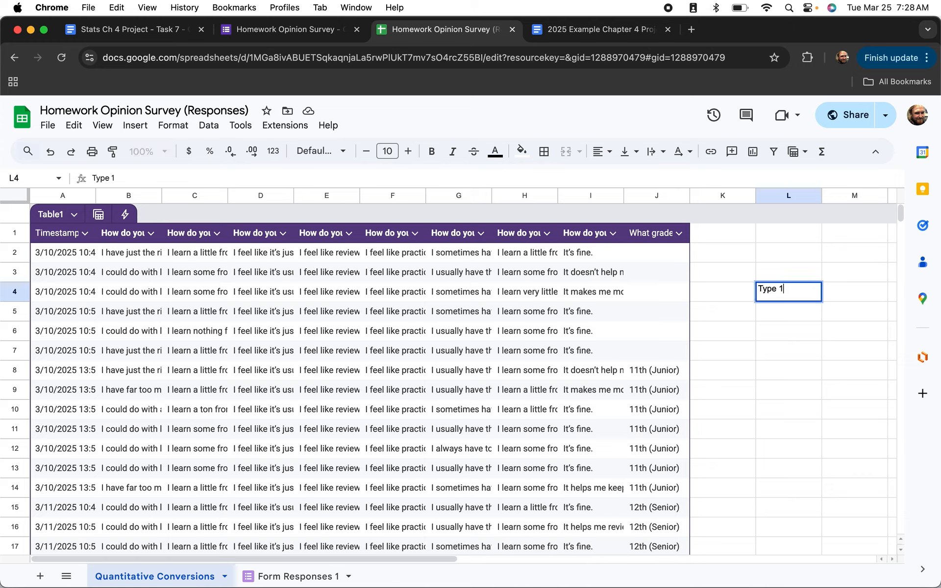
key("Tab")
type("Type")
key("Up")
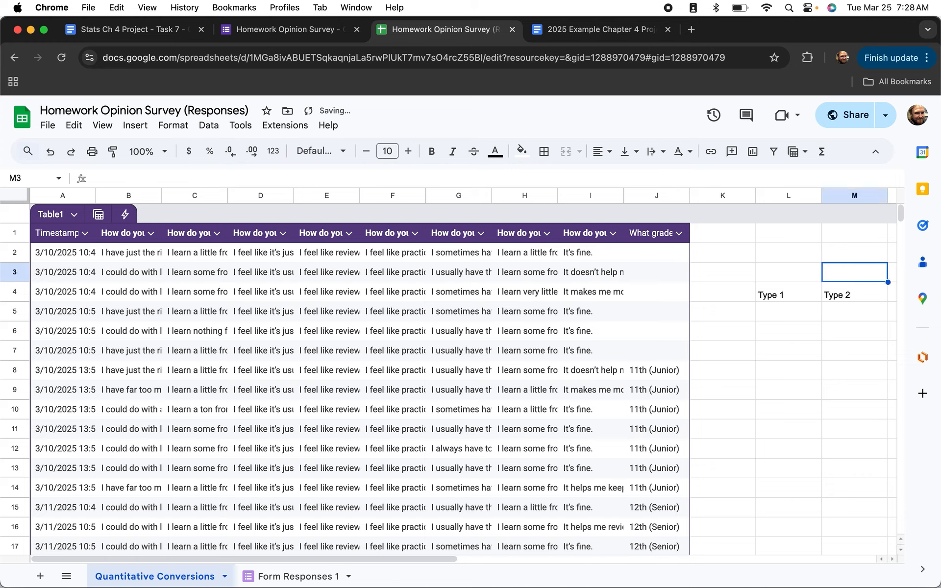
key("Left")
key("Down")
key("Down")
key("Left")
type("a")
key("Return")
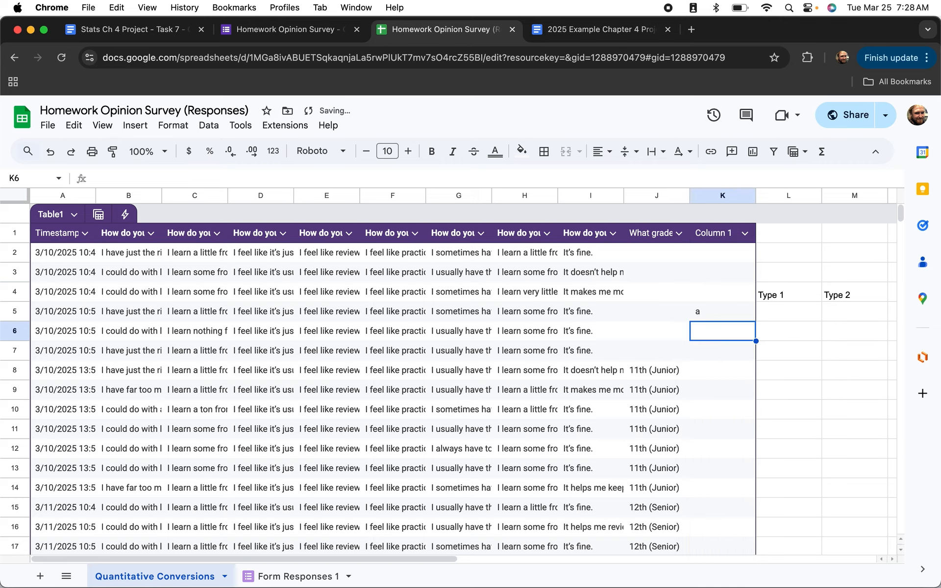
type("b")
key("Return")
key("cmd+z")
key("cmd+z")
key("Right")
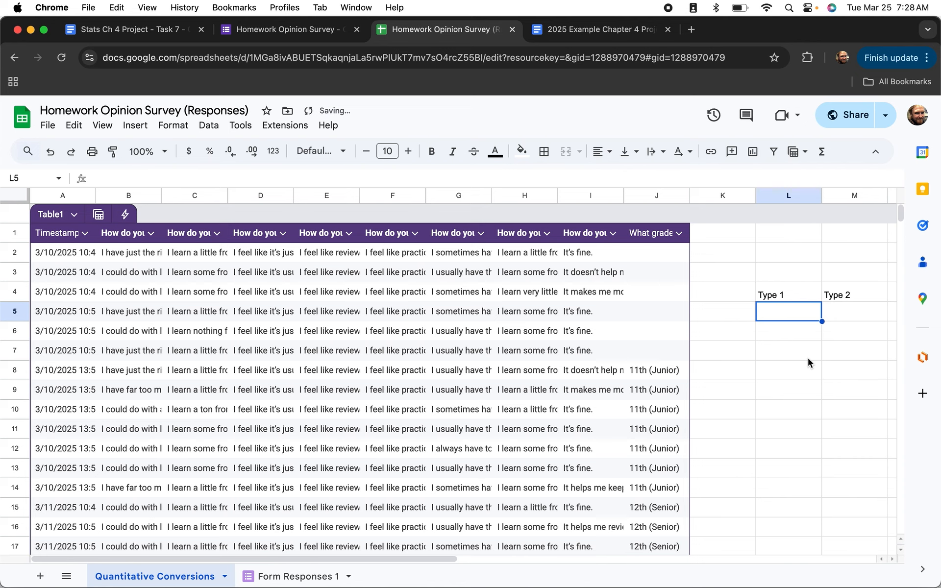
Move the Type 1 and Type 2 headings from L4:M4 to M4:N4
scroll(808, 363, "right", 3)
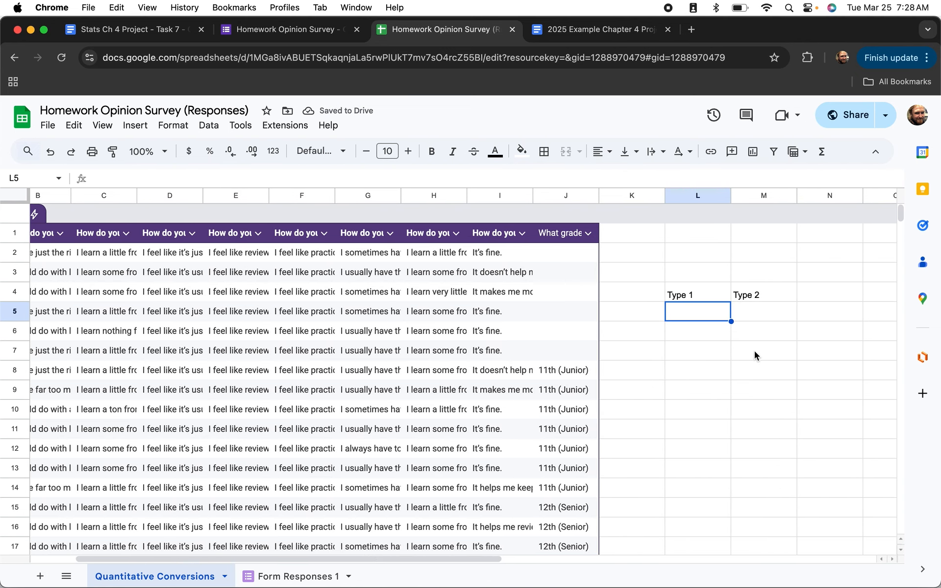
left_click(710, 295)
left_click(766, 295, "shift")
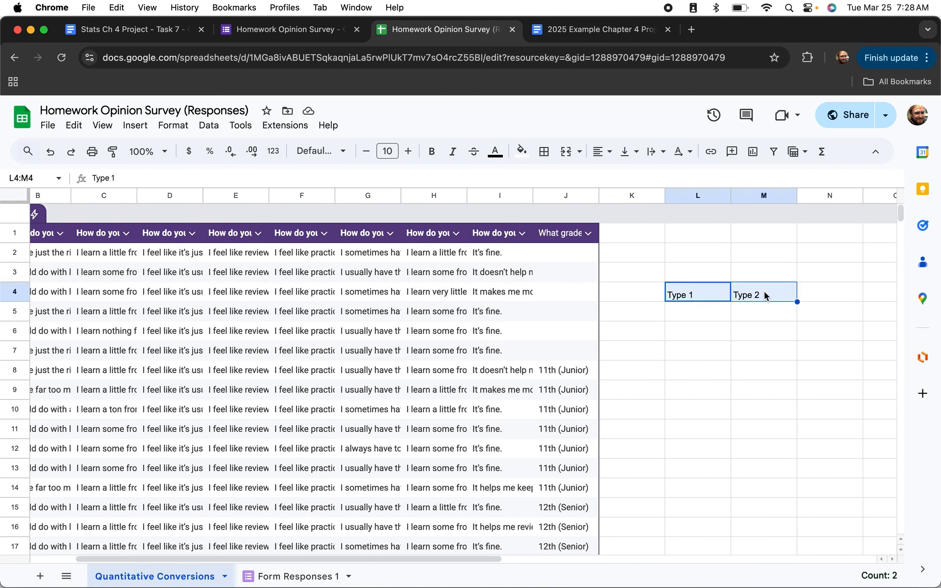
left_click_drag(741, 281, 807, 293)
Enter the sample row labels a, b and c in cells L5 to L7
left_click(706, 315)
type("a")
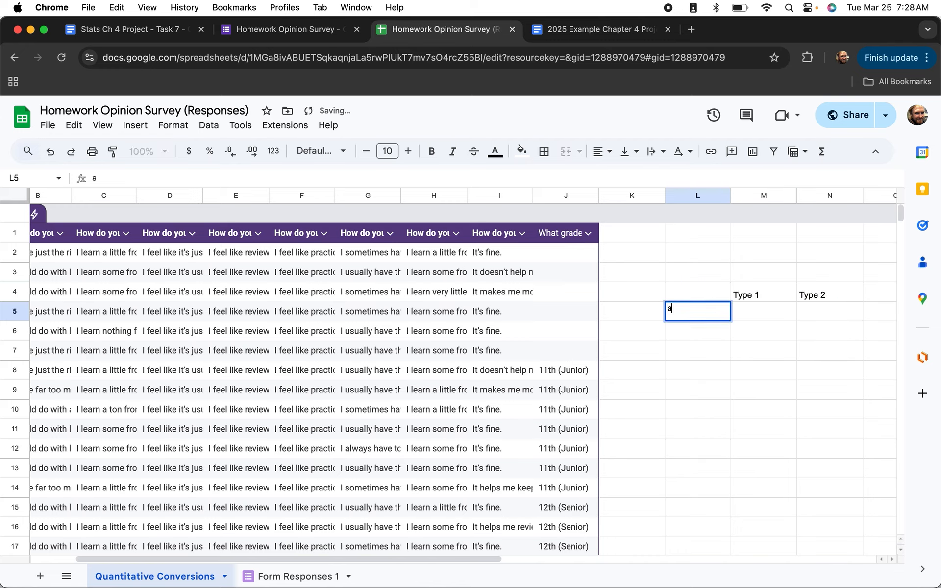
key("Return")
type("b")
key("Return")
type("c")
key("Return")
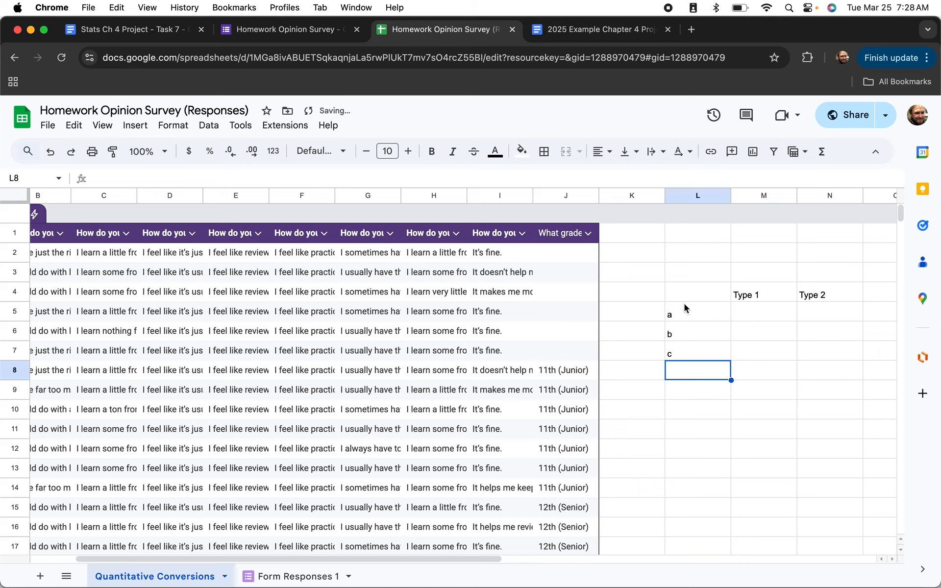
Convert the sample range L4:N7 into a table
left_click_drag(692, 297, 822, 360)
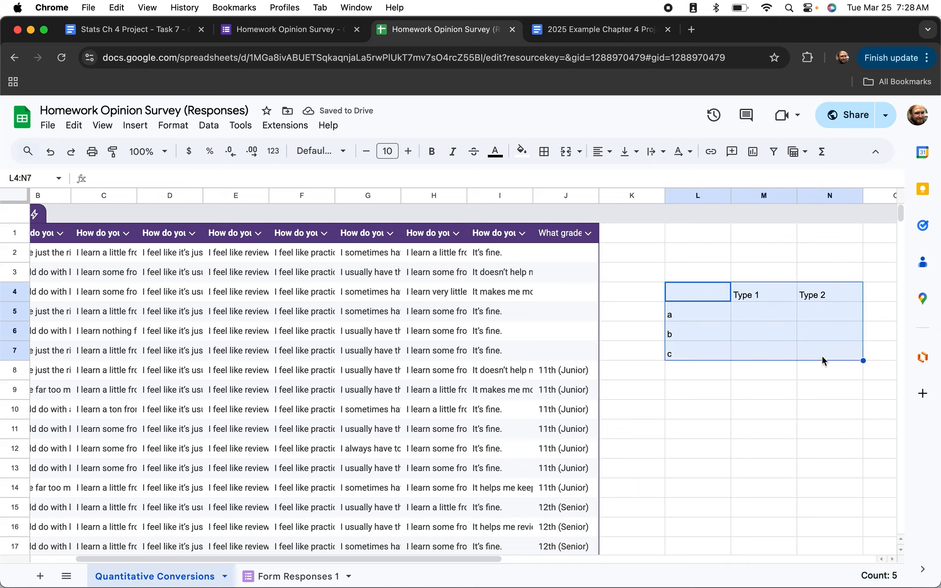
right_click(827, 353)
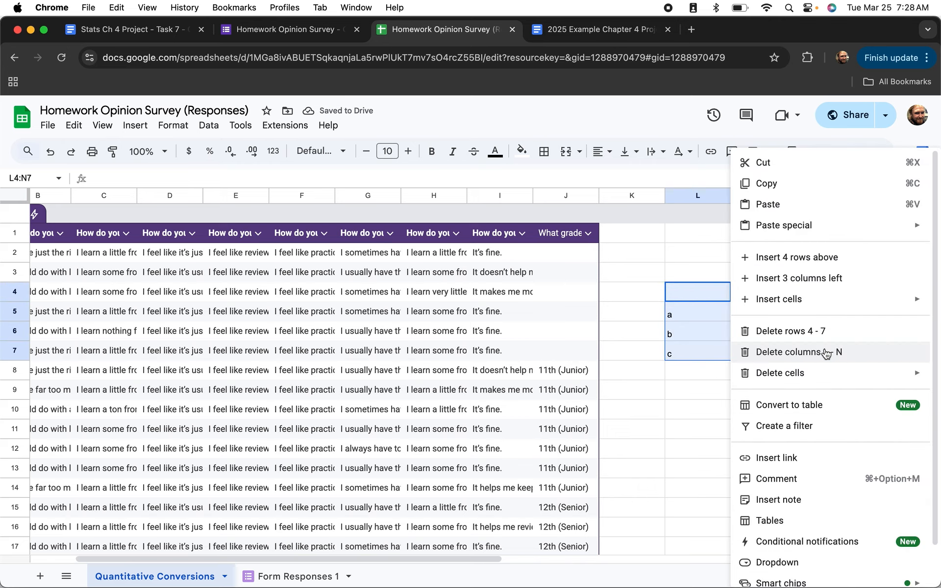
left_click(799, 406)
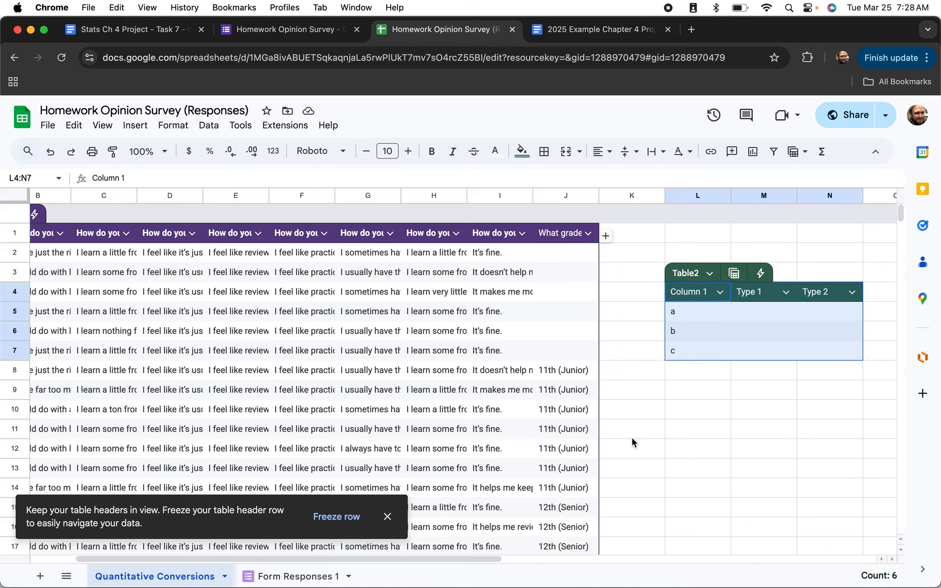
Clear the contents of the range K2:N8 covering the small sample table
left_click(689, 369)
left_click(656, 259)
left_click_drag(655, 268, 861, 380)
key("Delete")
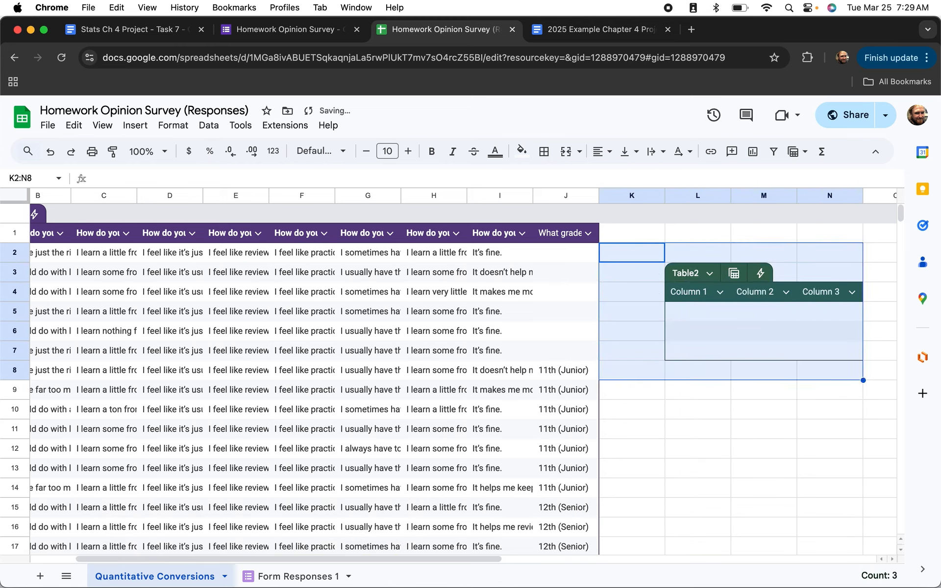
left_click(812, 413)
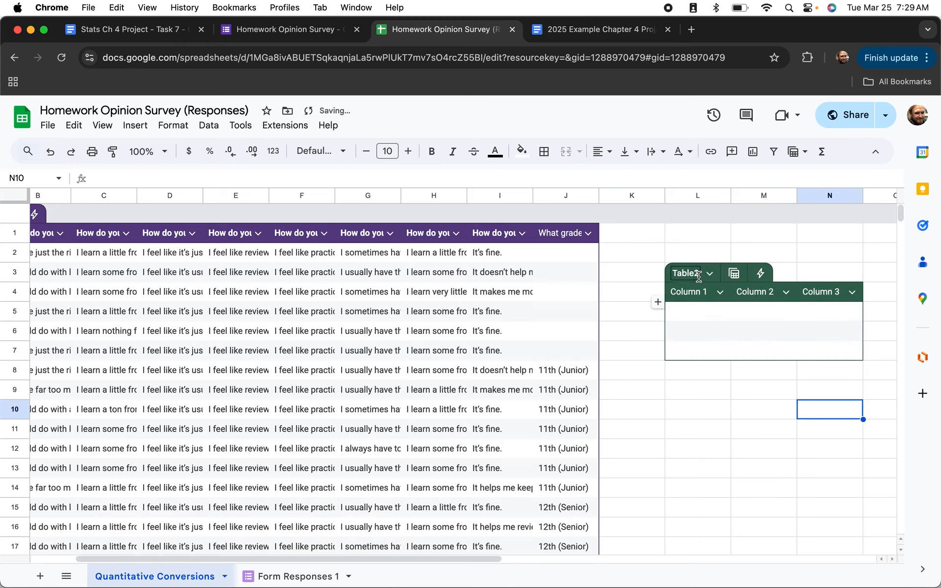
right_click(702, 304)
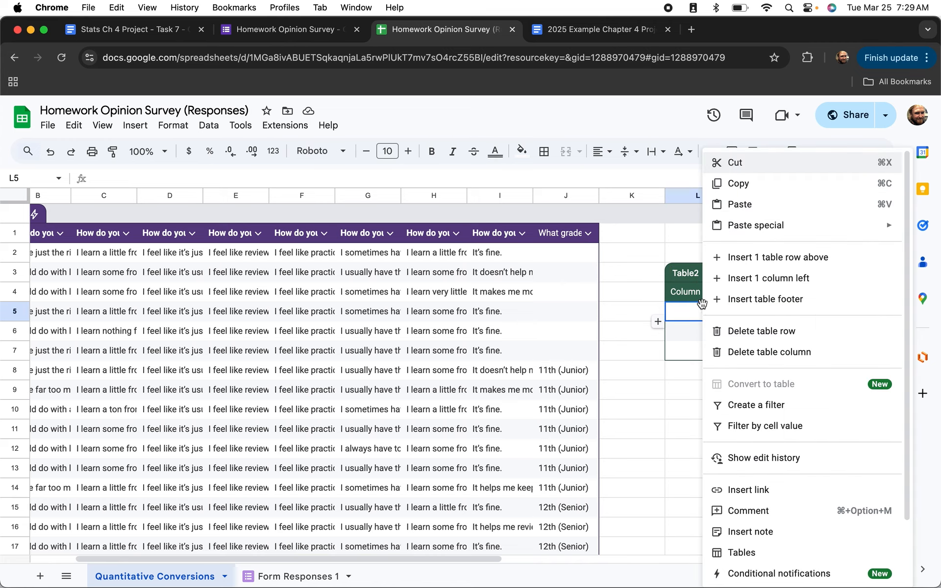
key("Escape")
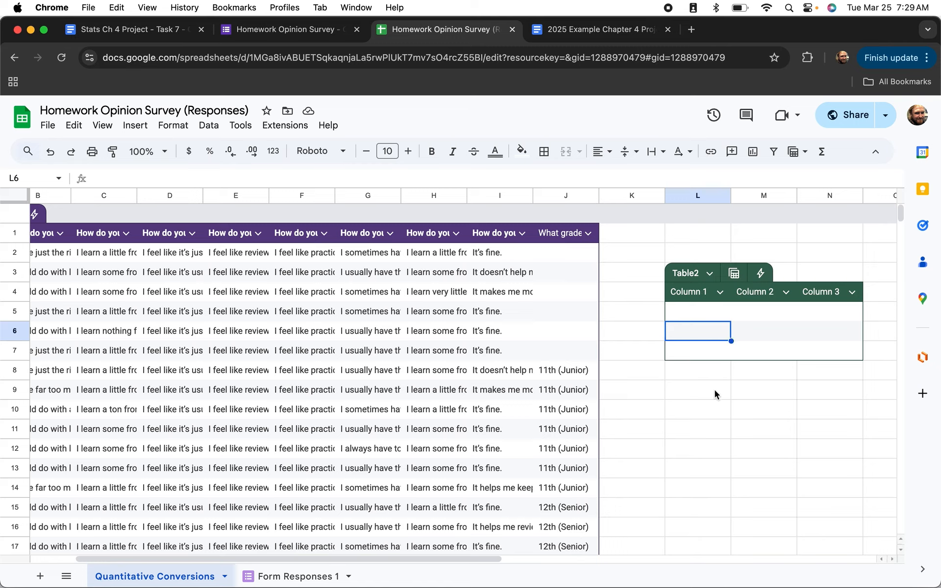
Undo back past the sample table's conversion and delete the remaining sample entries in L3:N7
key("super+z")
key("super+z")
key("super+z")
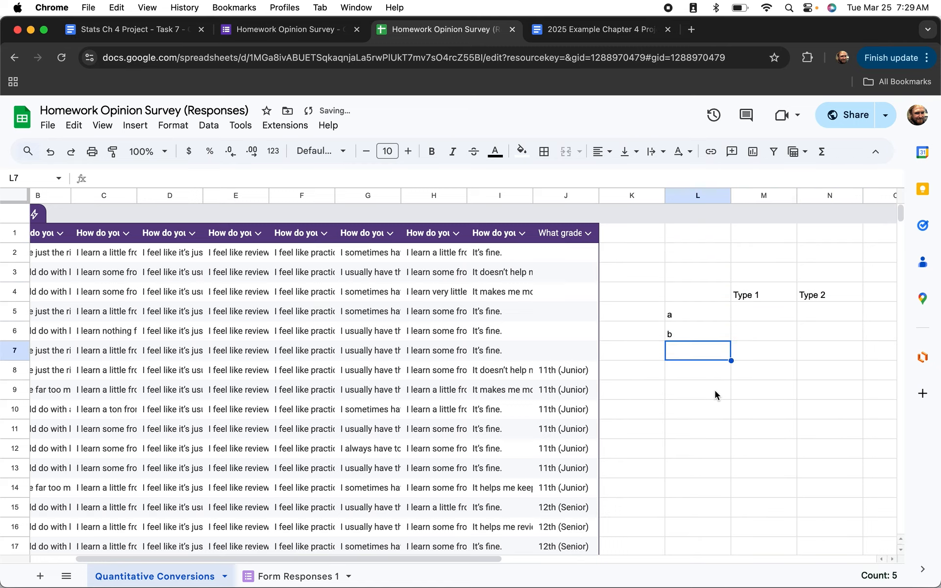
left_click_drag(693, 277, 809, 352)
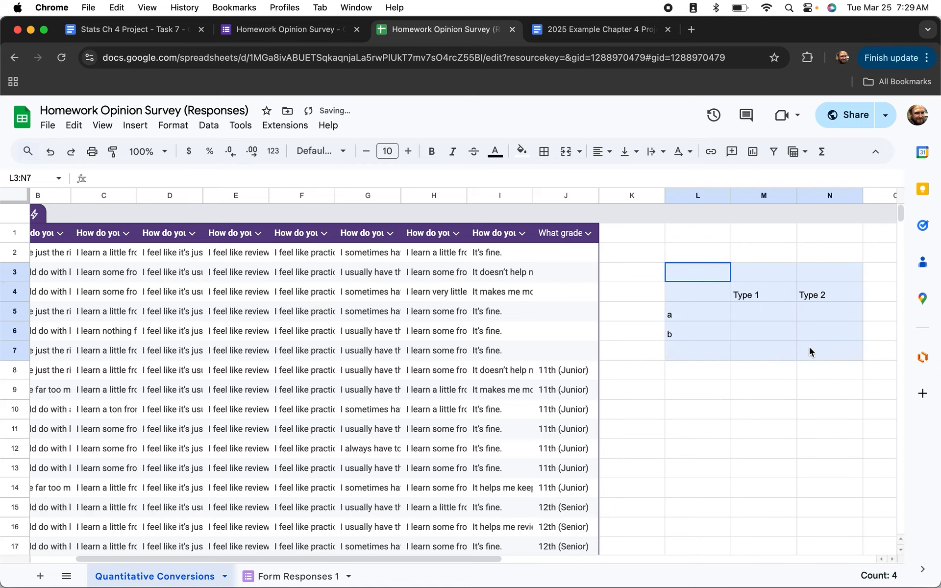
key("Delete")
scroll(710, 354, "left", 2)
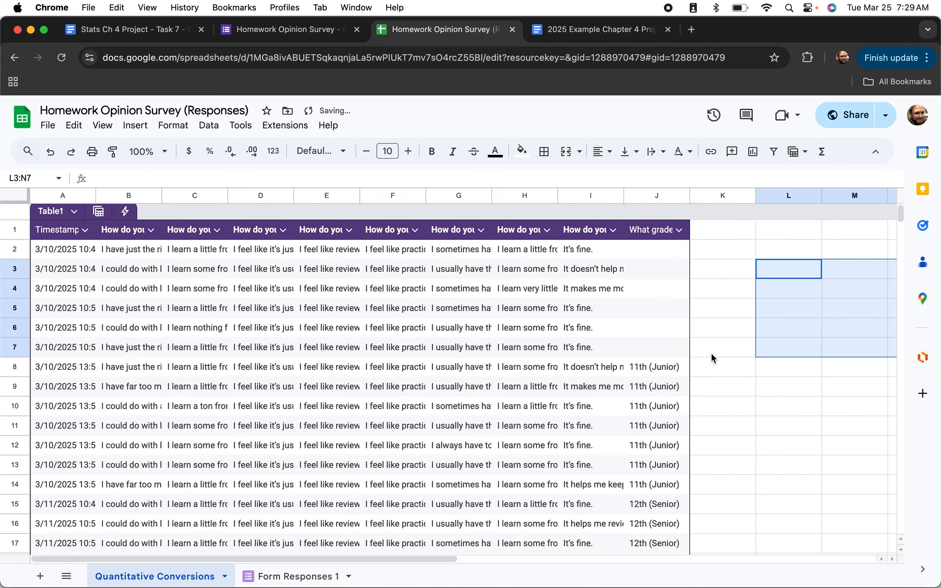
left_click(808, 390)
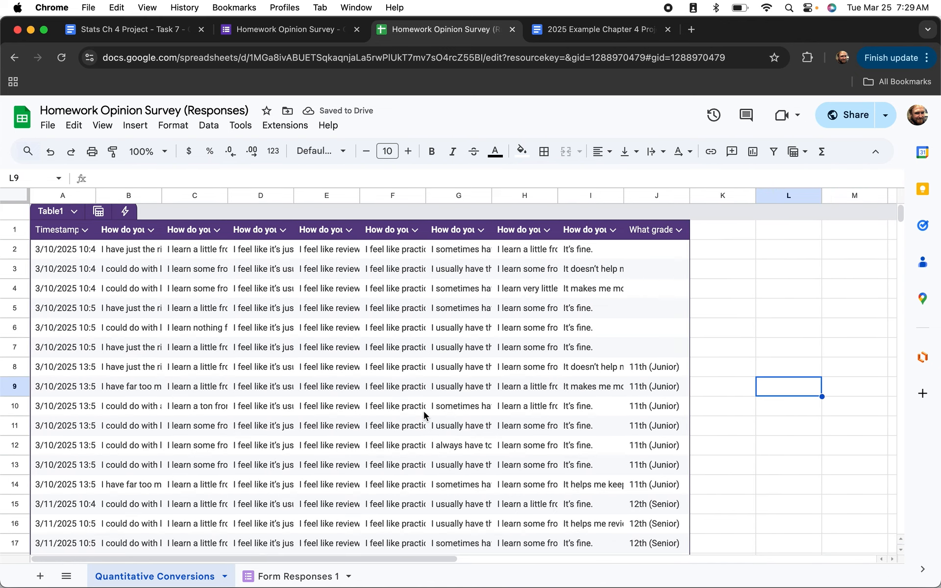
scroll(424, 416, "down", 5)
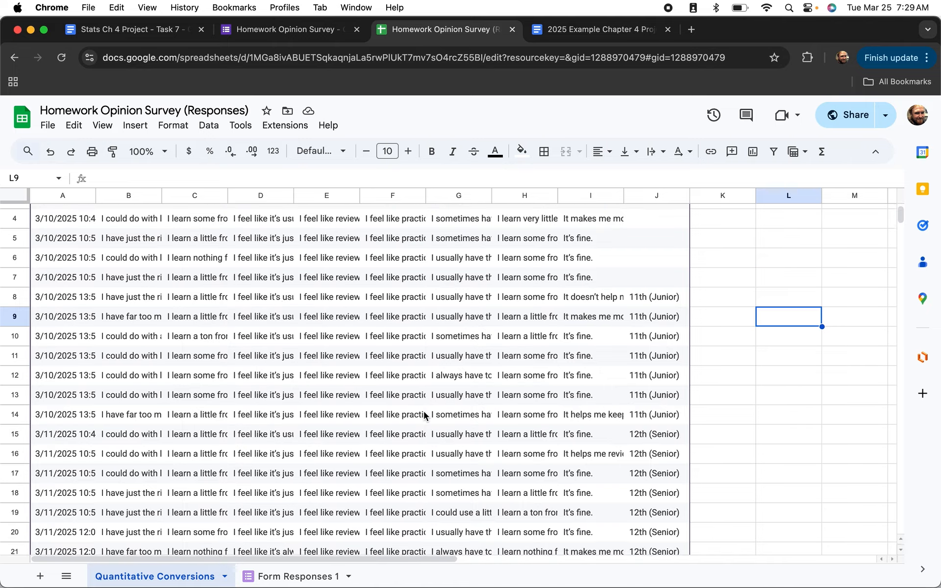
scroll(424, 416, "down", 4)
scroll(424, 415, "up", 10)
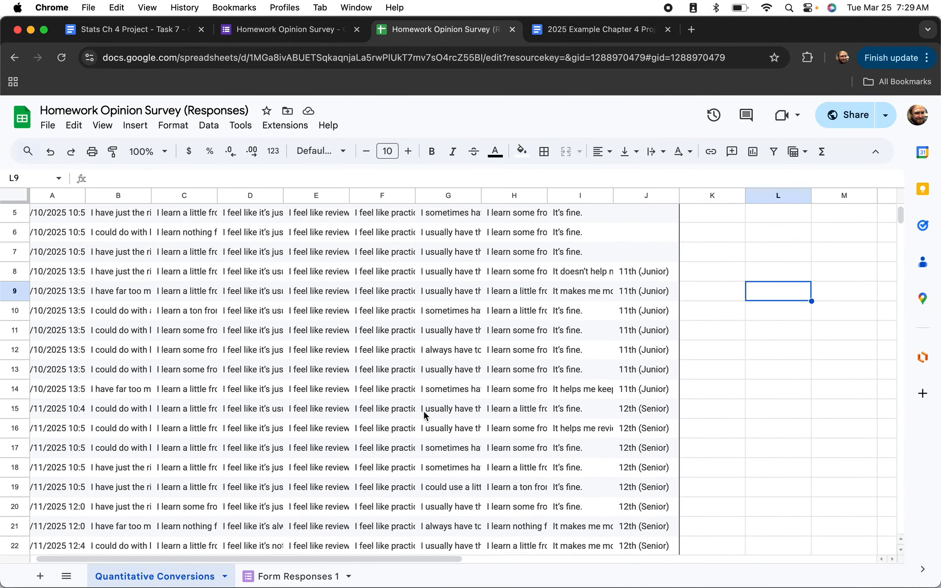
scroll(424, 415, "up", 1)
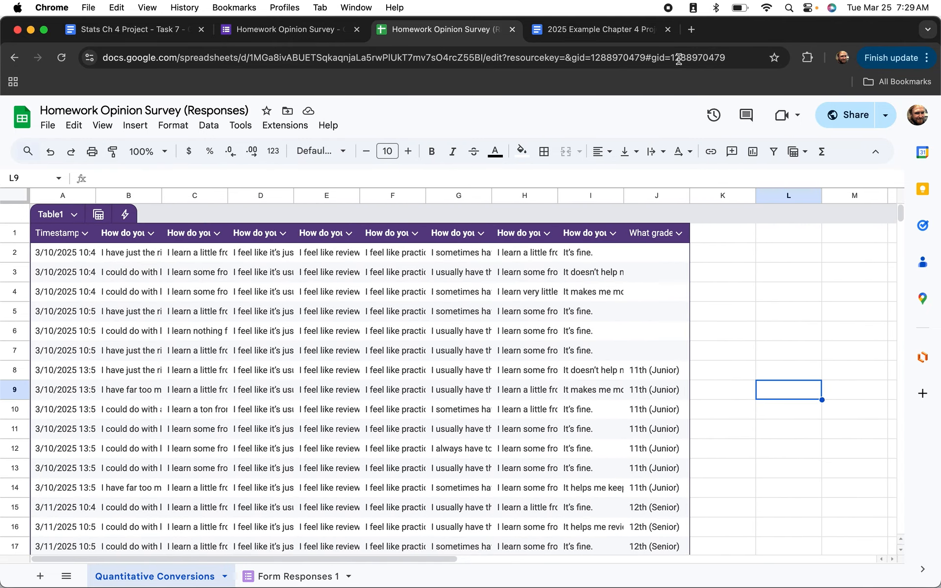
Switch to the 2025 Example Chapter 4 Project document and copy "I have far too much homework" from question 1, without its score
left_click(613, 28)
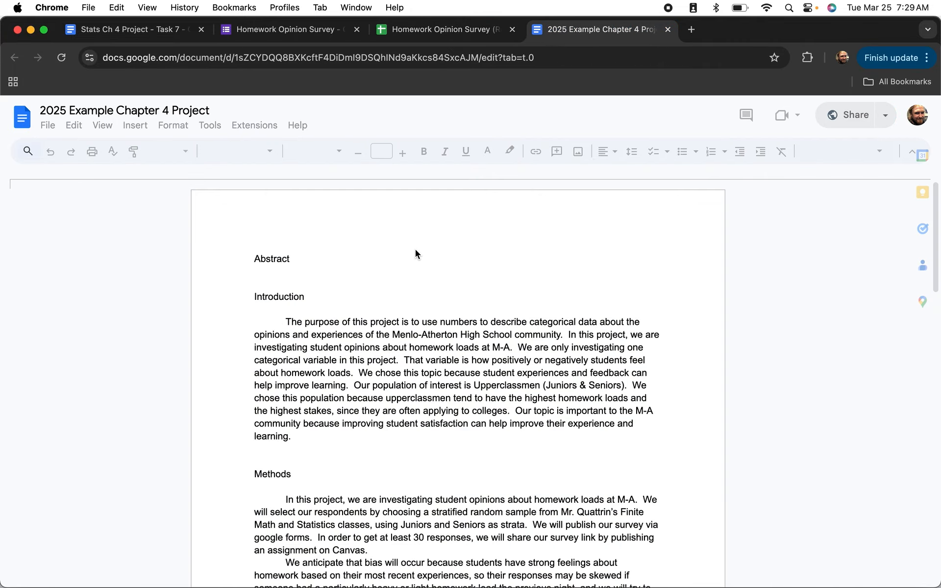
scroll(445, 309, "down", 15)
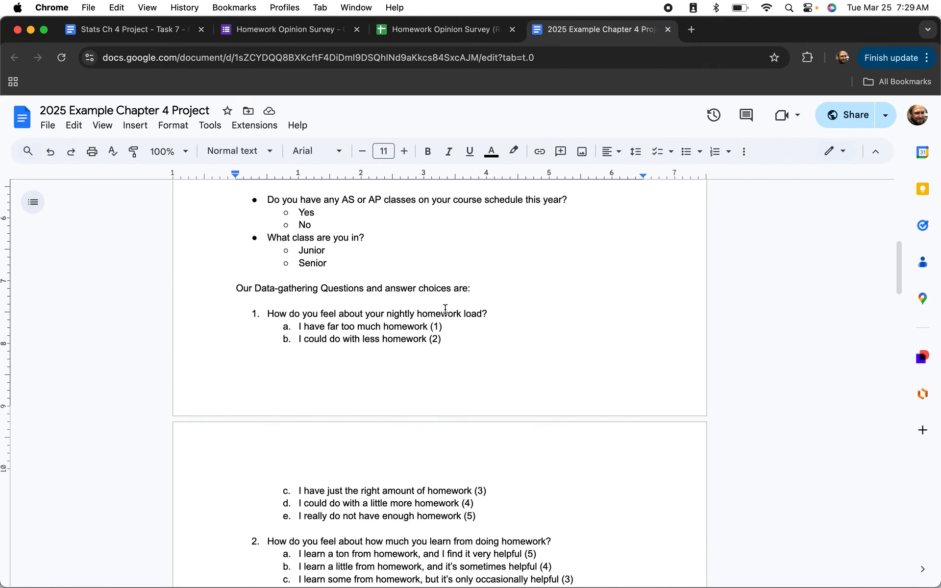
scroll(445, 310, "up", 10)
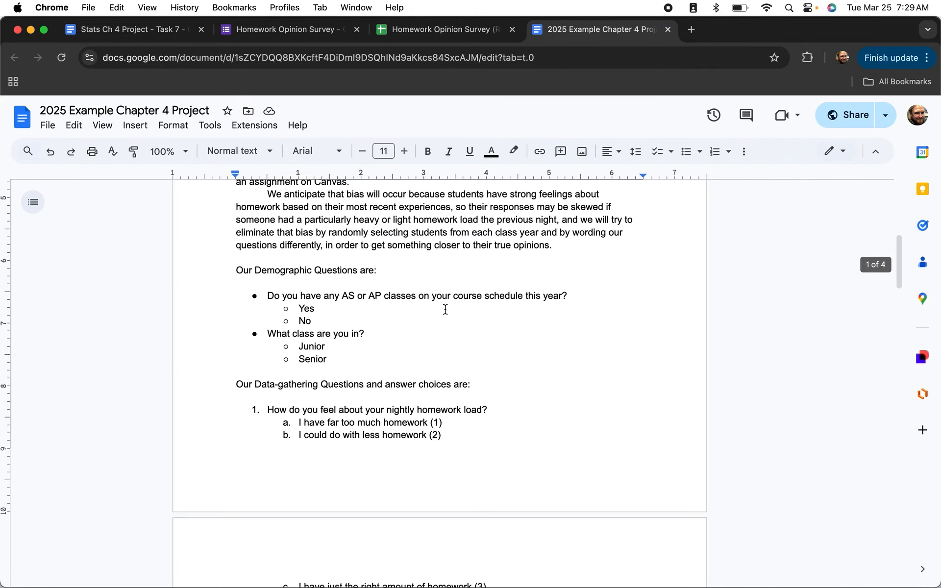
scroll(434, 344, "down", 7)
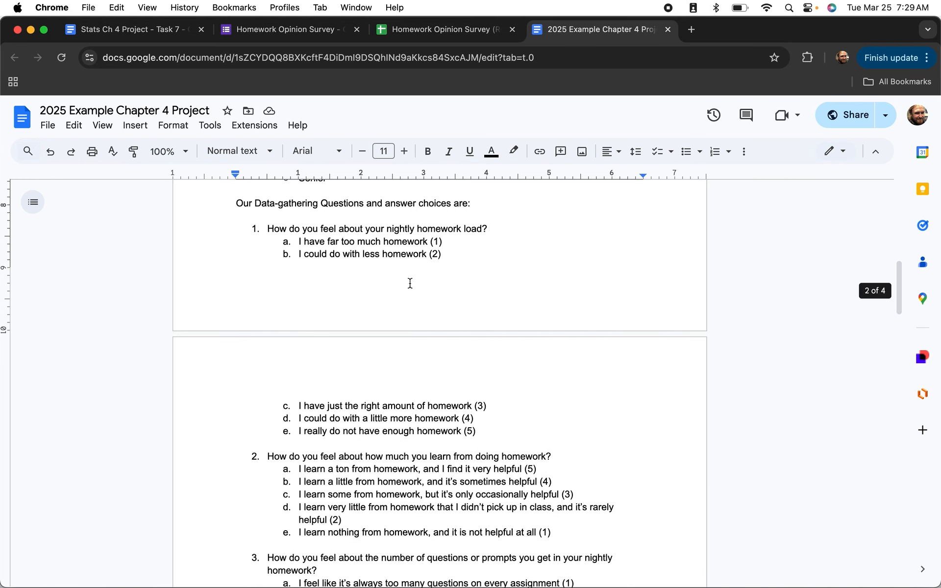
left_click_drag(299, 239, 428, 242)
key("super+c")
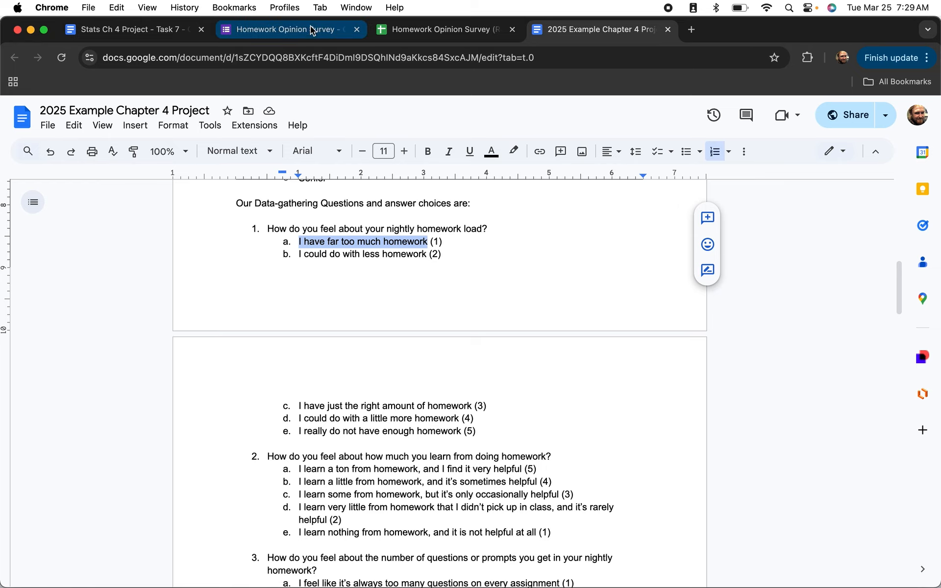
In the Homework Opinion Survey (Responses) spreadsheet, set up a find and replace for "I have far too much homework", searching this sheet only
left_click(414, 31)
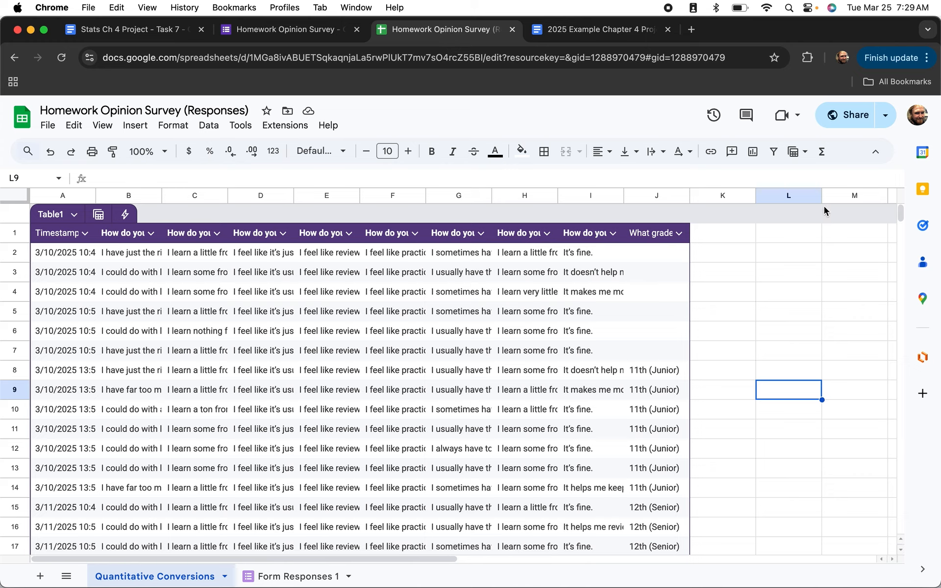
key("super+f")
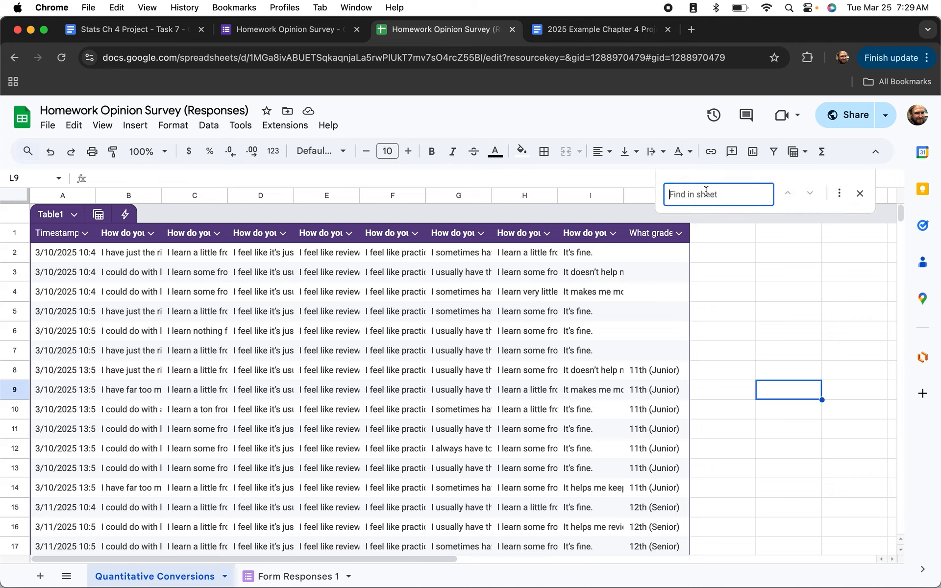
left_click(840, 194)
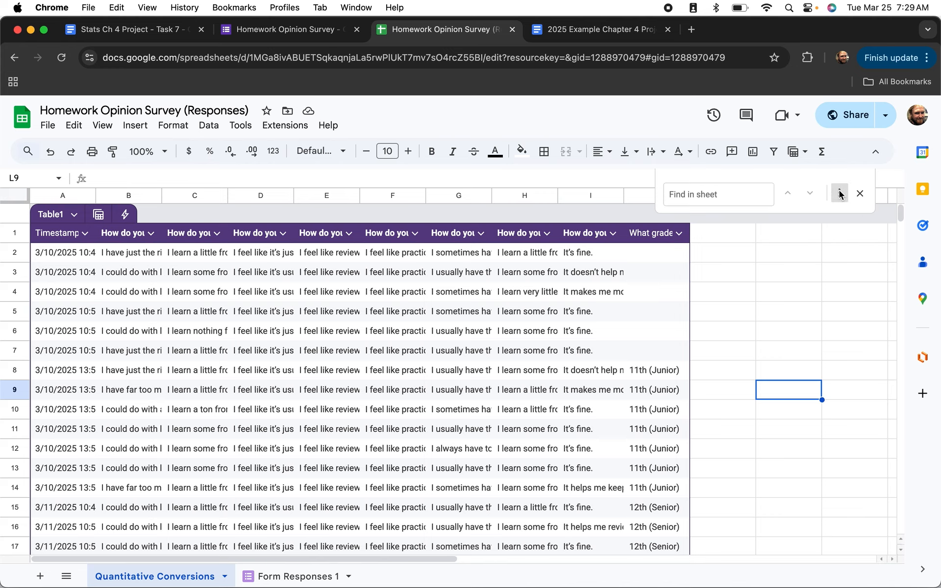
key("super+v")
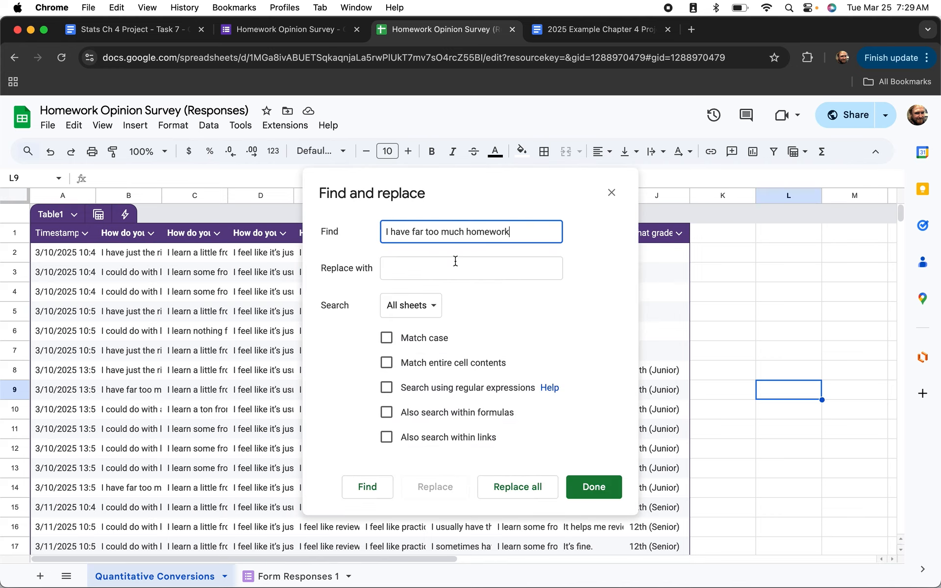
left_click(438, 305)
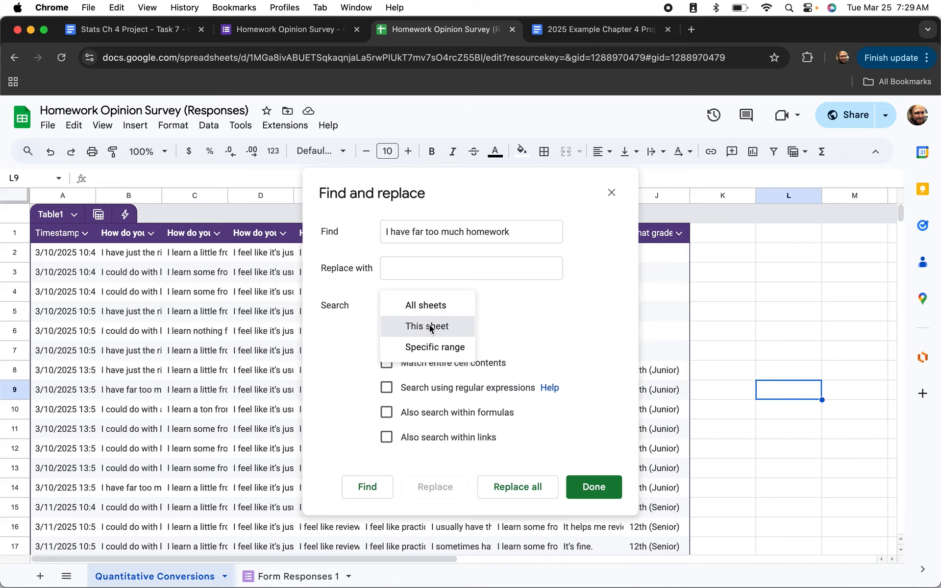
left_click(429, 325)
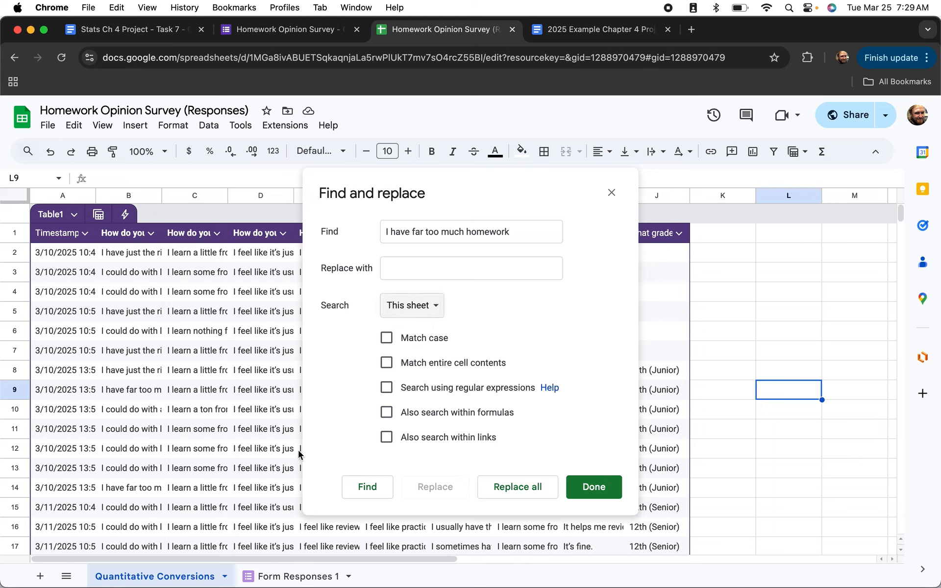
Replace all occurrences of "I have far too much homework" with 1
left_click(423, 268)
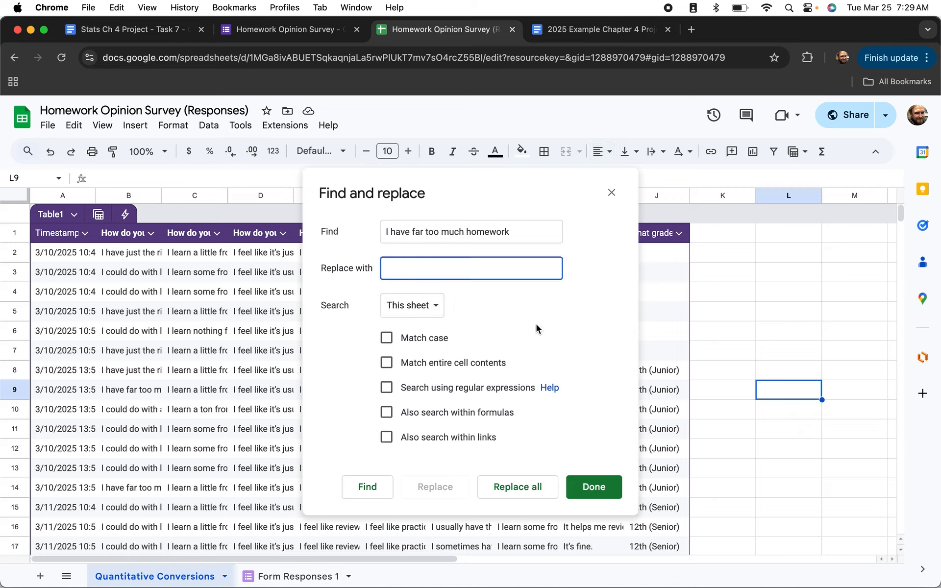
type("1")
left_click(516, 486)
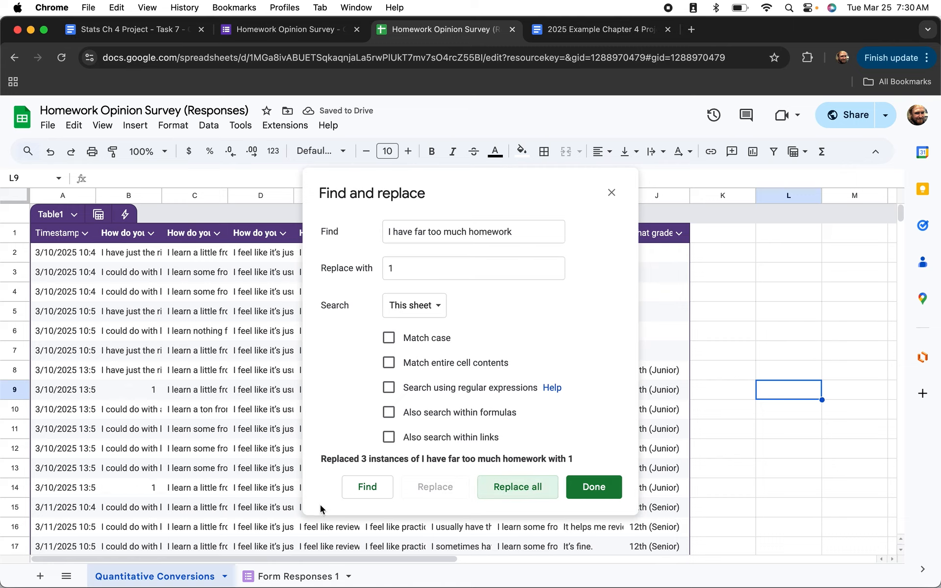
Copy "I could do with less homework" from the project document and replace all its occurrences in the Quantitative Conversions sheet with 2
left_click(597, 30)
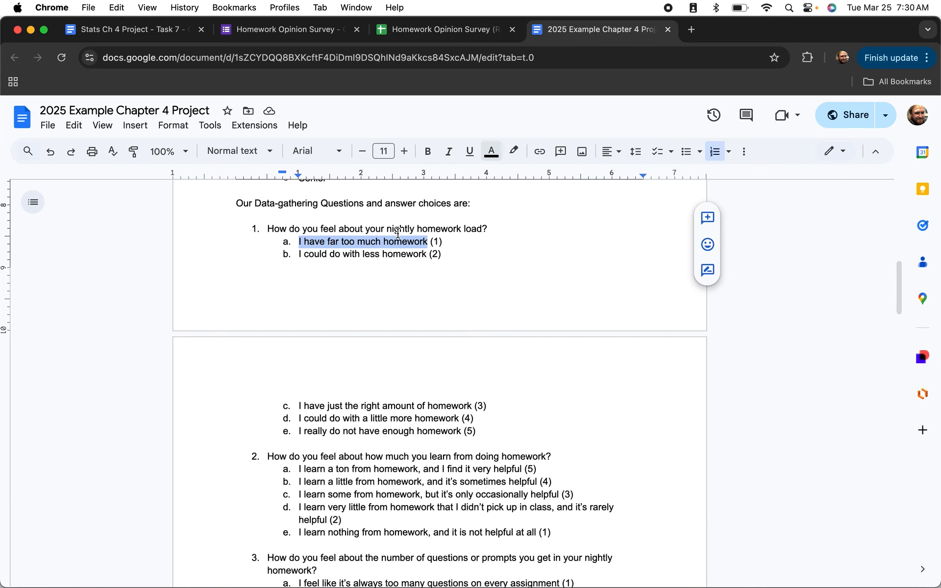
left_click(299, 254)
left_click_drag(299, 254, 425, 254)
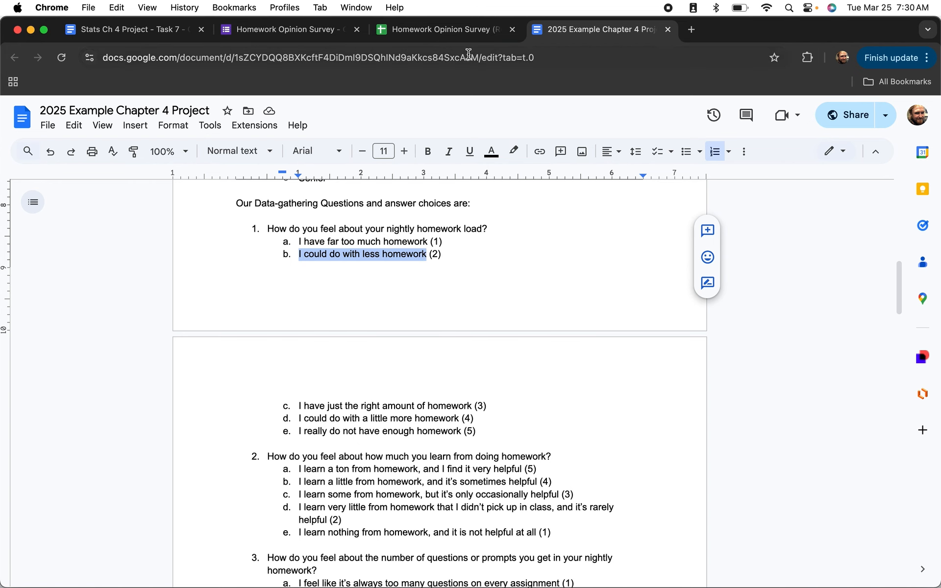
left_click(437, 32)
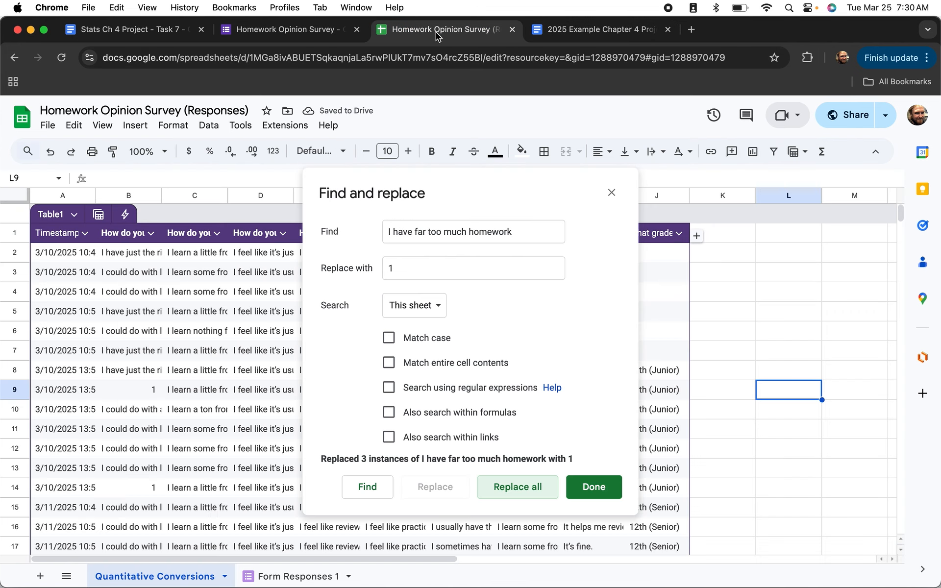
left_click(521, 236)
key("super+a")
type("I could do with less homework")
left_click(475, 264)
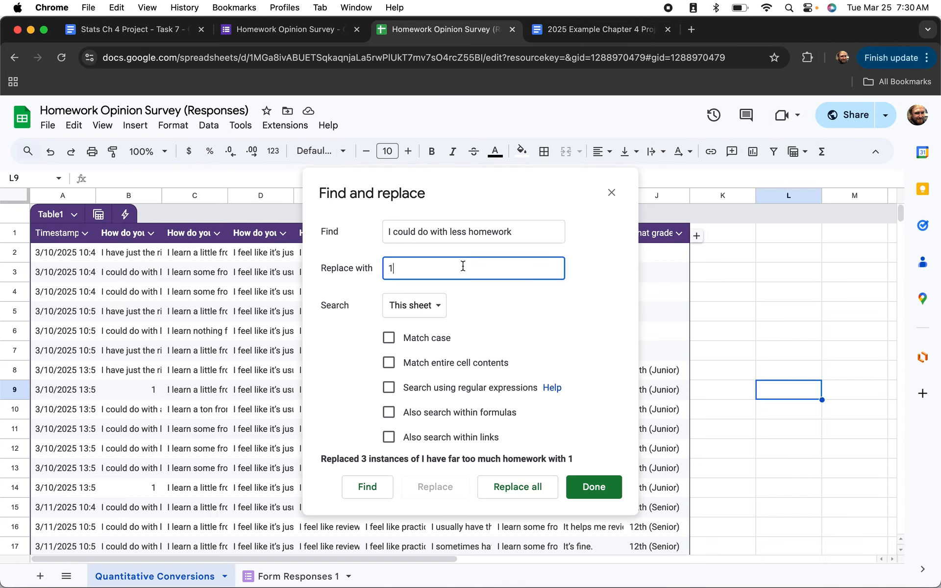
left_click(515, 499)
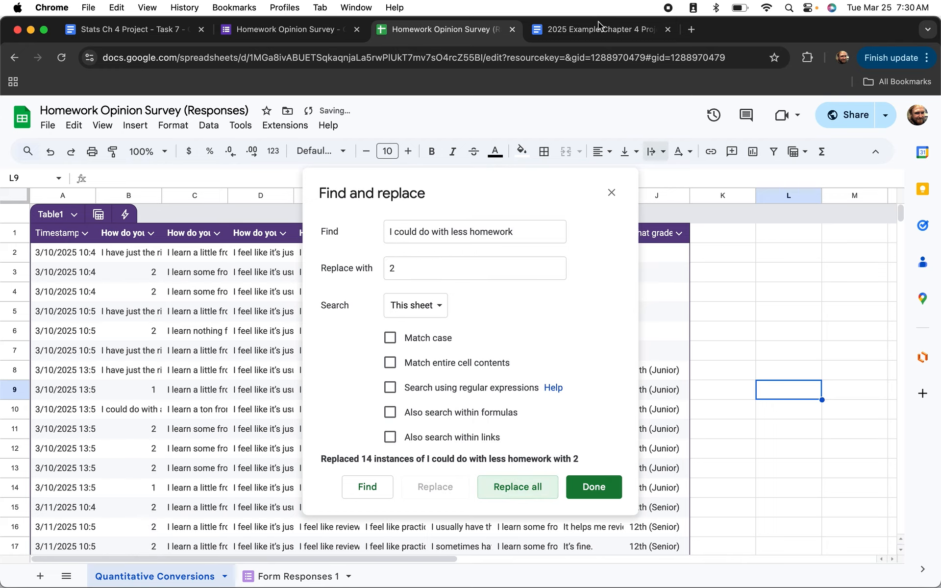
Copy "I have just the right amount of homework" from question 1 in the project document and replace all its occurrences in the sheet with 3
left_click(587, 40)
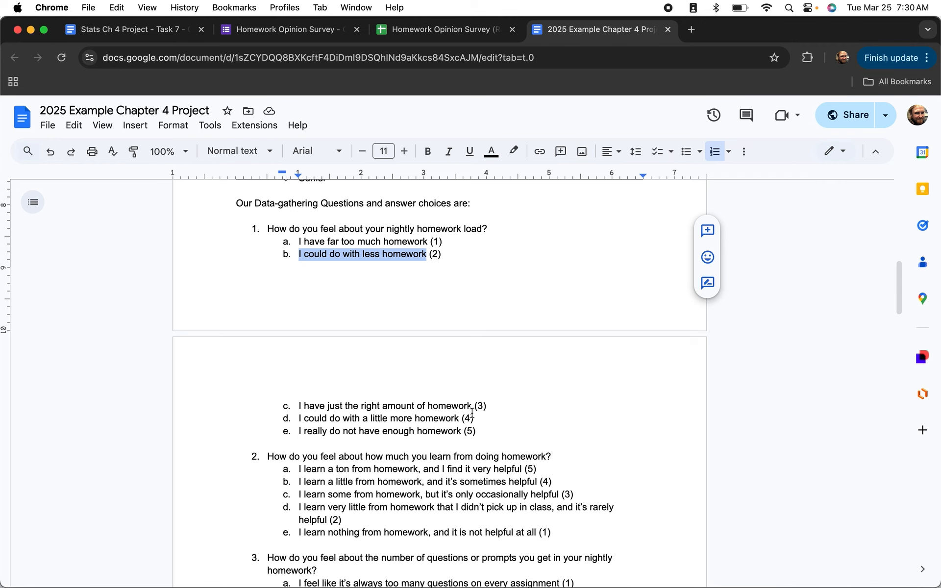
left_click_drag(472, 407, 294, 404)
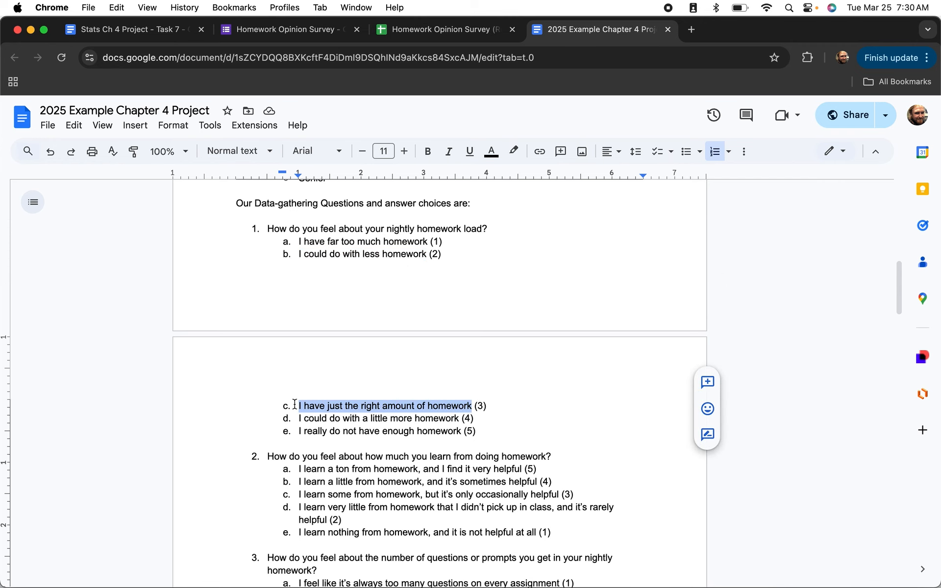
key("super+c")
left_click(441, 30)
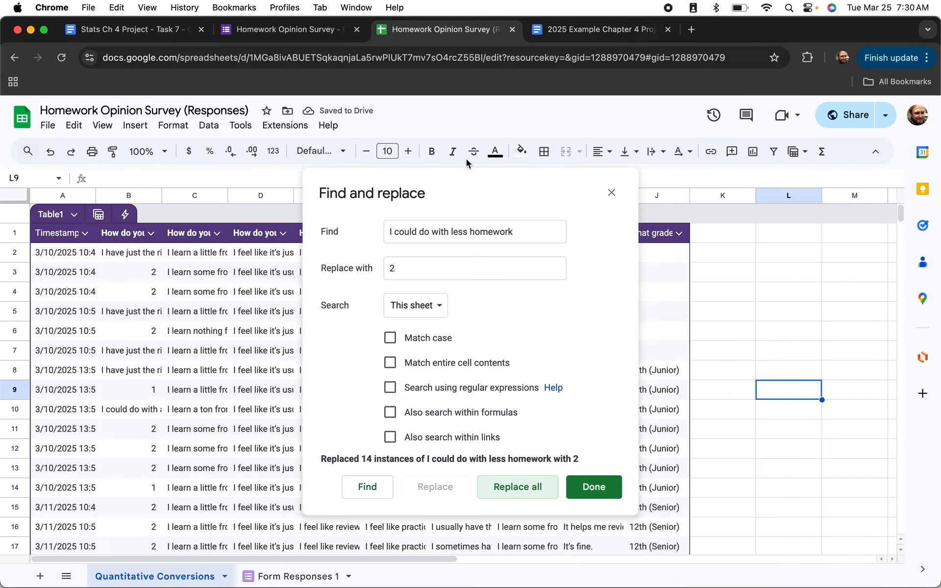
triple_click(478, 227)
key("super+v")
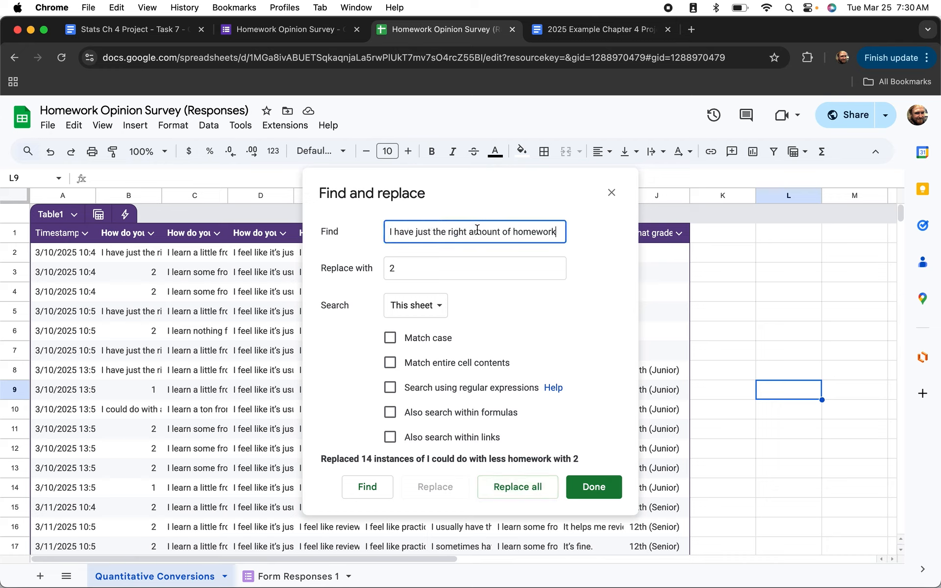
left_click(452, 277)
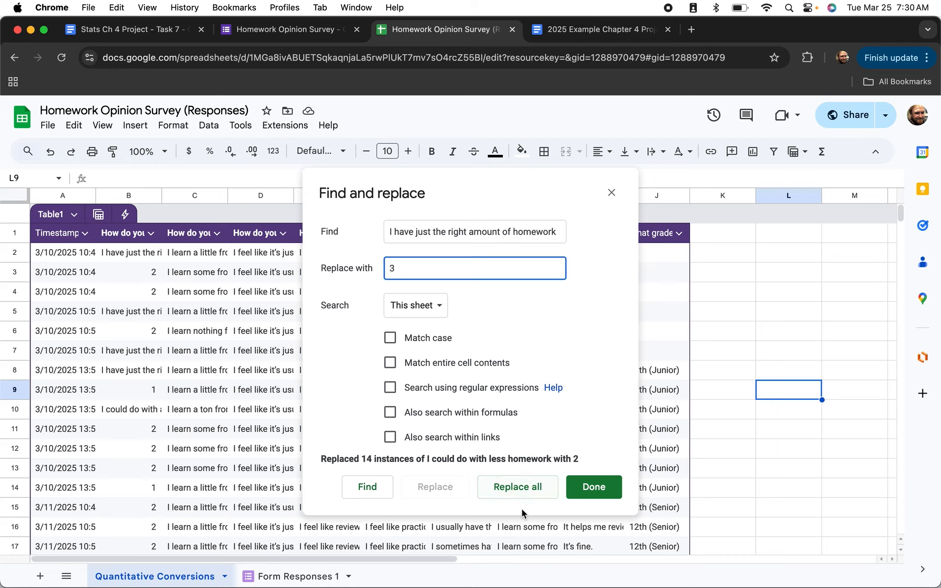
left_click(523, 493)
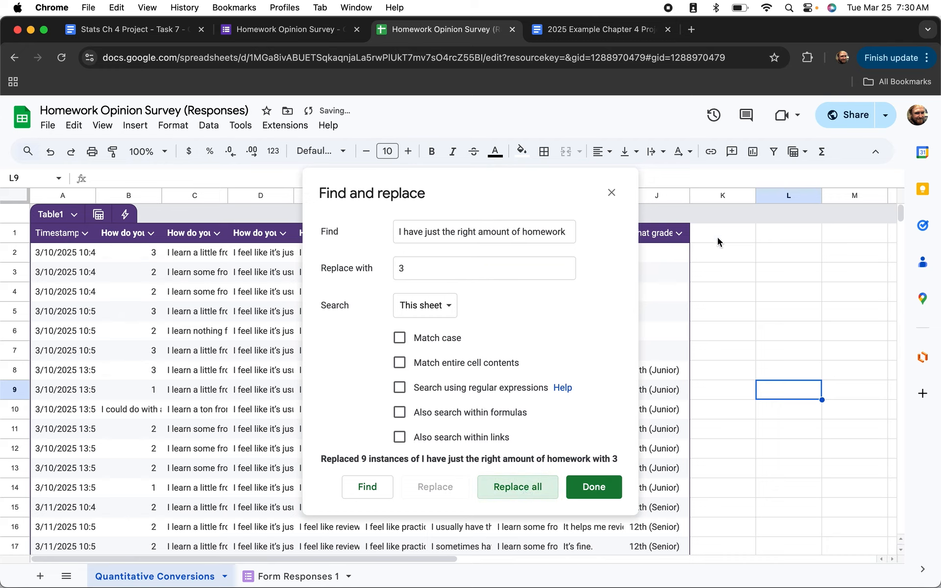
Copy "I could do with a little more homework" from the project document and replace all its occurrences in the conversions sheet with 4
left_click(609, 34)
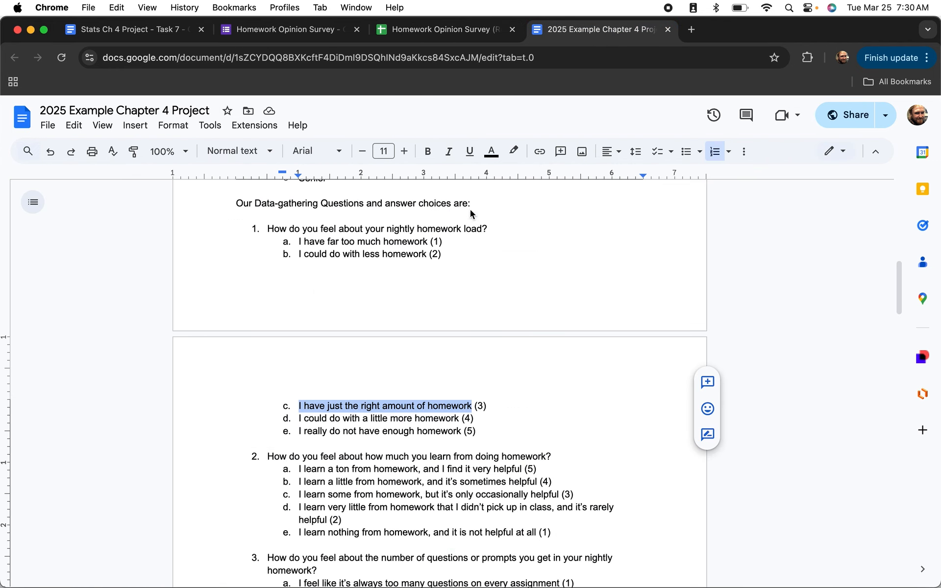
left_click_drag(459, 418, 292, 418)
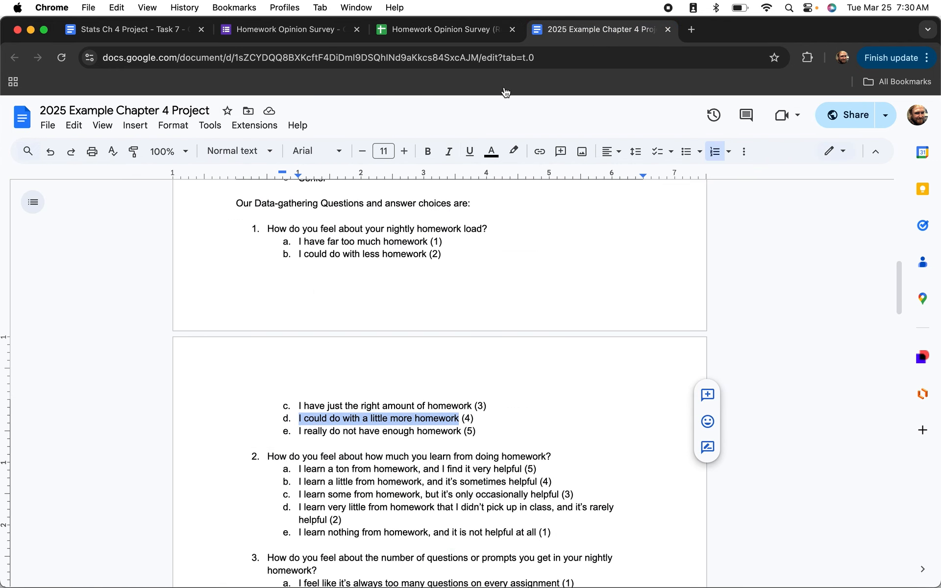
left_click(436, 30)
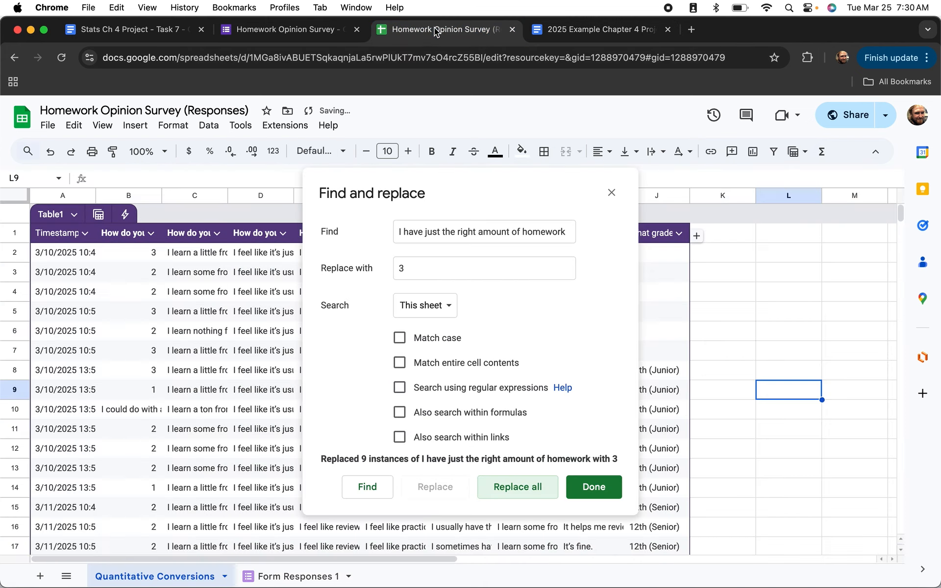
triple_click(453, 231)
key("super+v")
left_click(443, 269)
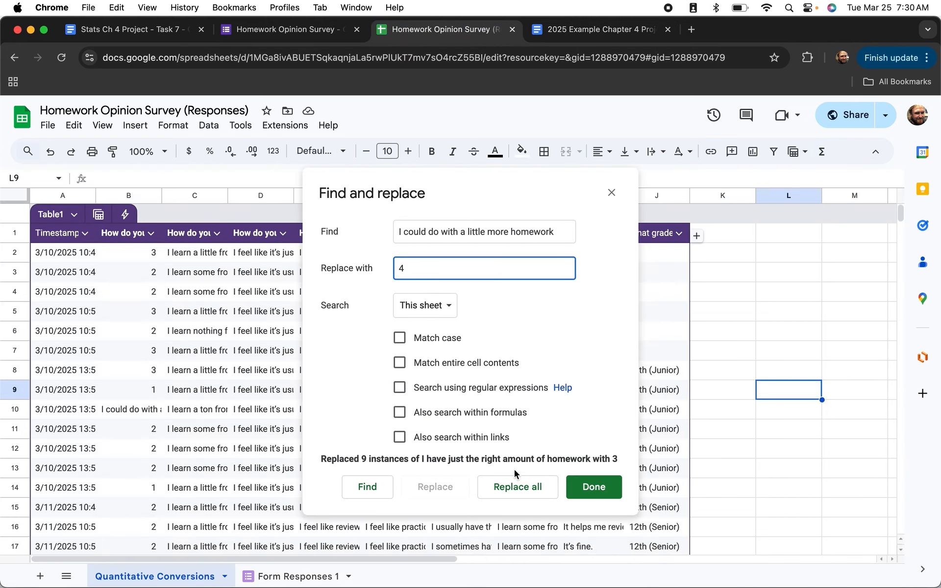
left_click(516, 487)
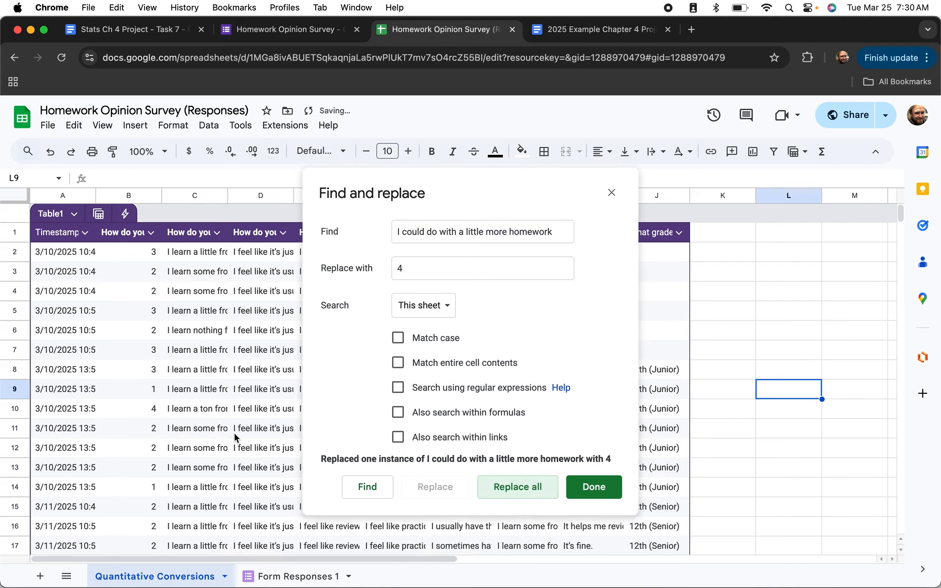
scroll(234, 437, "down", 10)
scroll(234, 437, "up", 10)
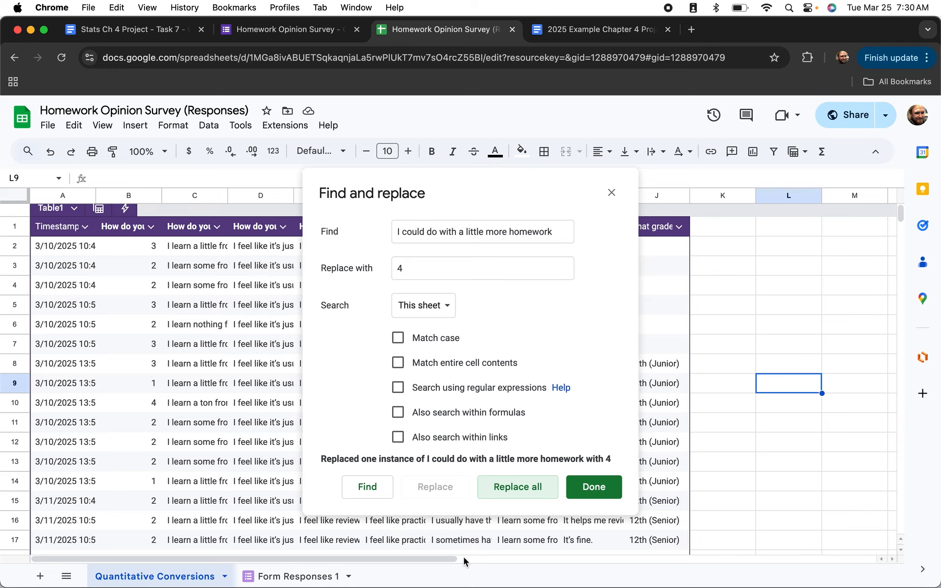
Copy "I really do not have enough homework" from the project document and run a replace all with 5 on the conversions sheet
left_click(601, 30)
scroll(402, 338, "down", 5)
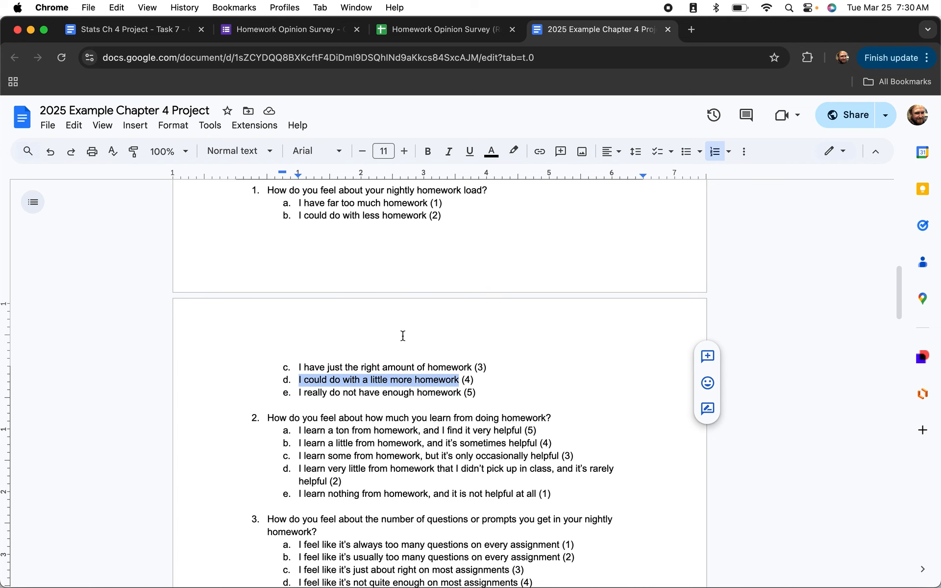
left_click_drag(294, 311, 462, 312)
key("super+c")
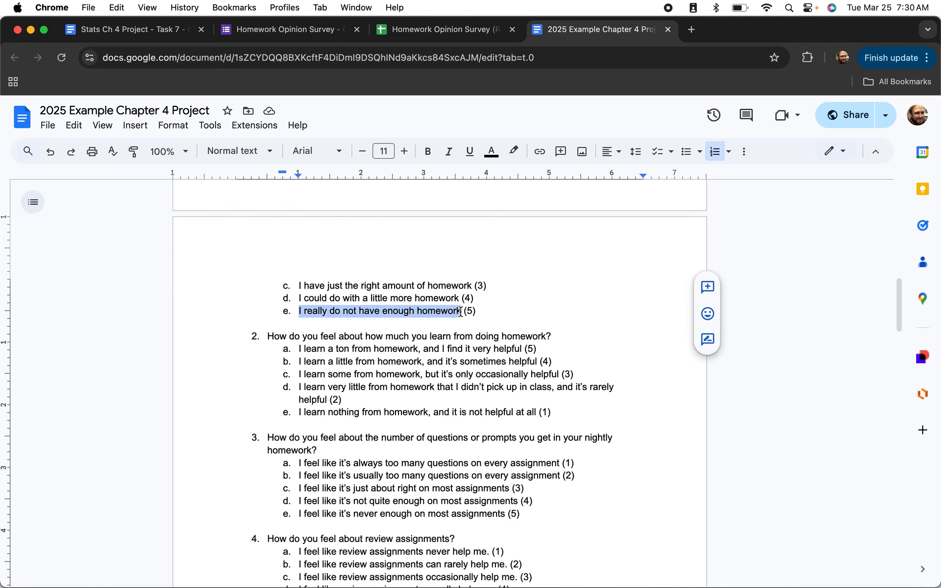
left_click(430, 34)
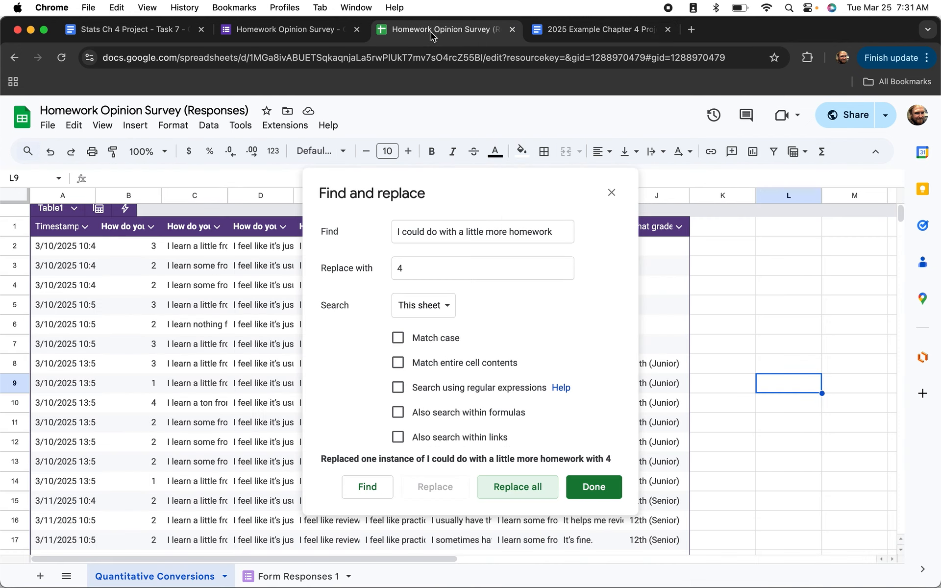
triple_click(501, 233)
key("super+v")
left_click(484, 267)
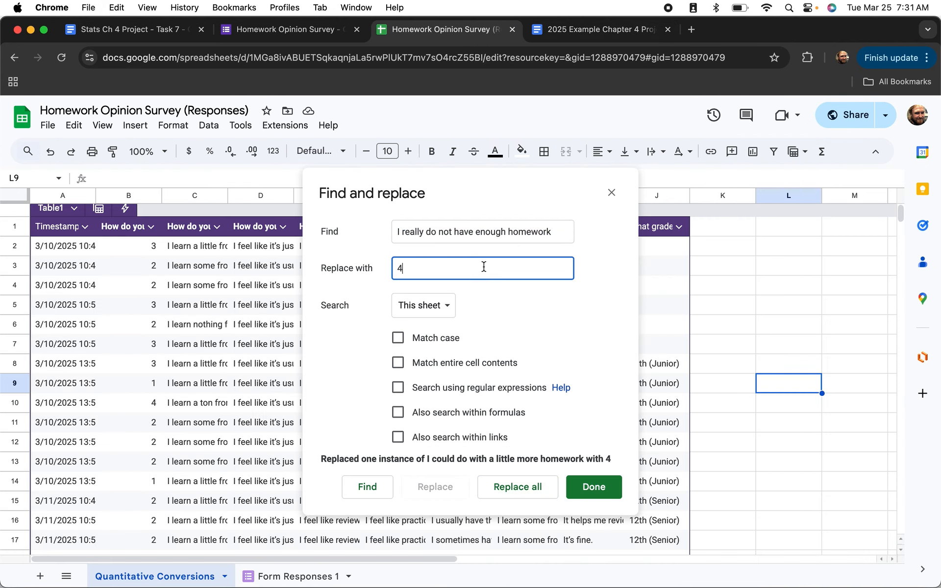
left_click(521, 488)
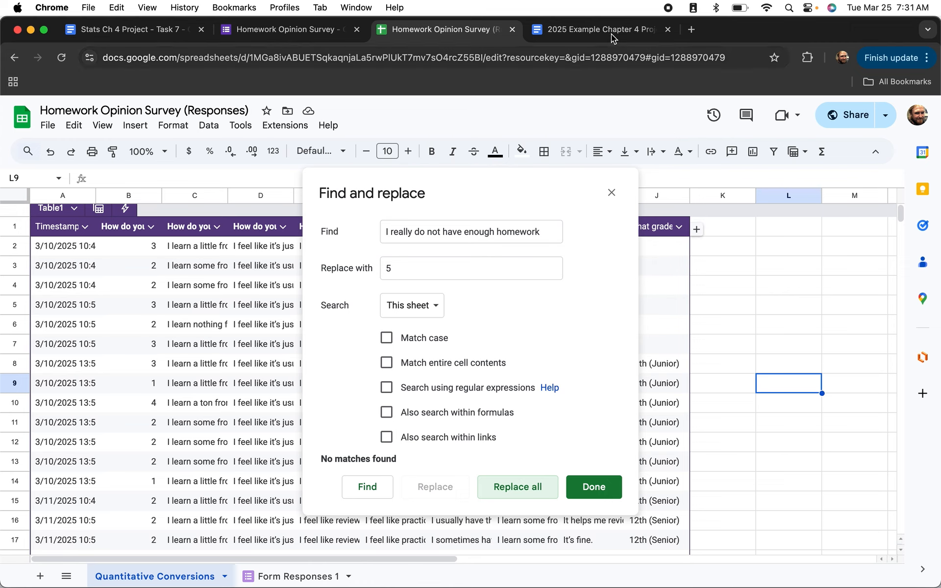
Look through the answer choices and scores of the remaining questions, up to question 8, in the project document
key("ctrl+Tab")
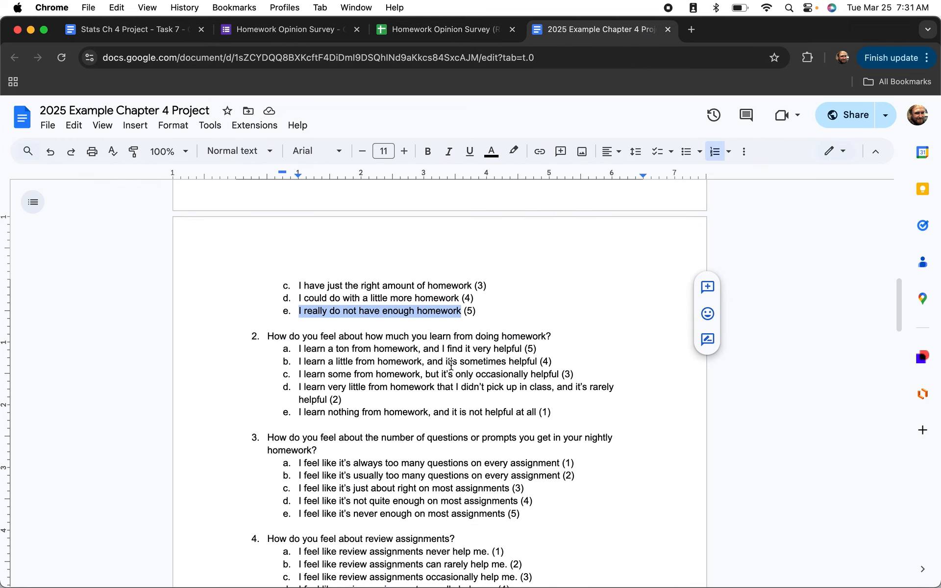
scroll(461, 364, "down", 7)
scroll(461, 364, "down", 5)
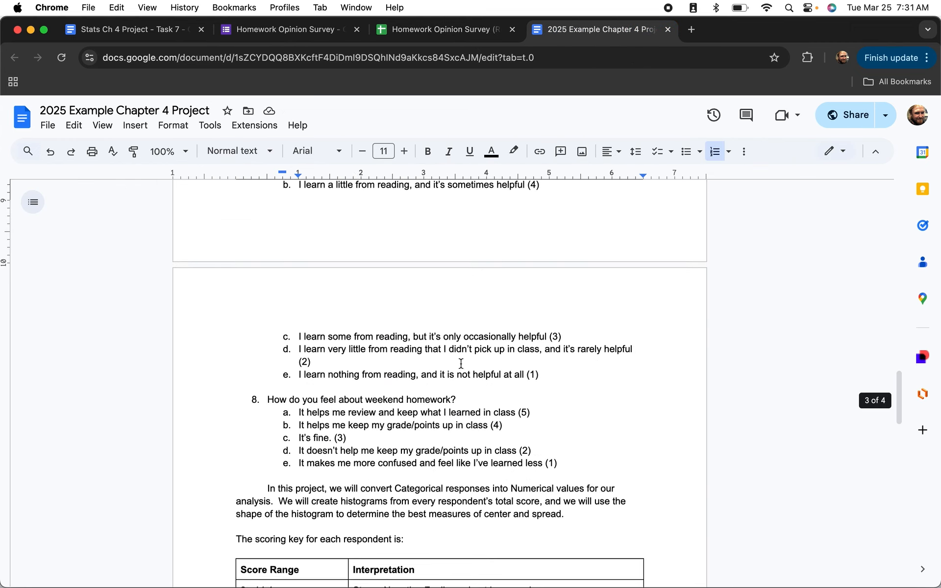
scroll(460, 364, "up", 9)
scroll(460, 363, "up", 3)
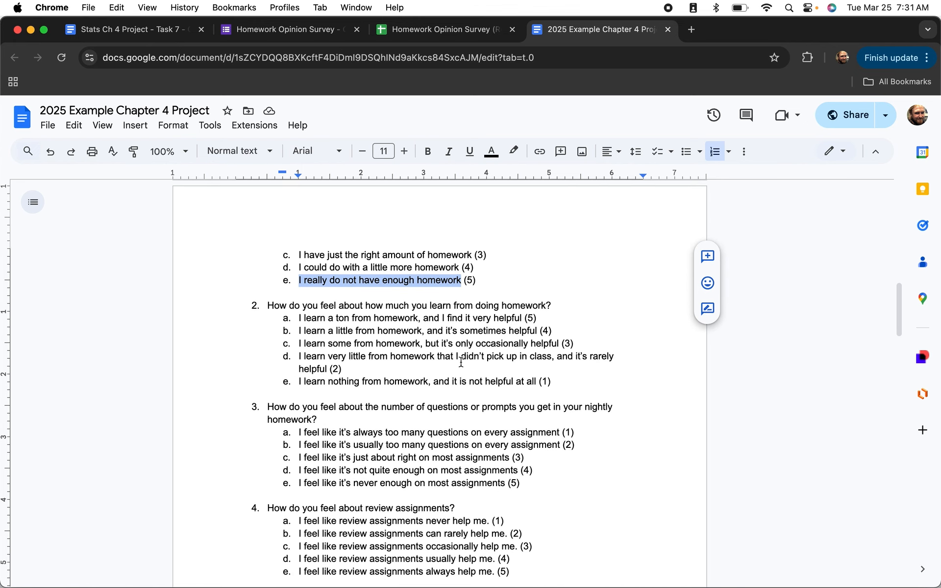
Review the scores in the Quantitative Conversions sheet for unconverted answers and compare them with the original text answers in Form Responses 1
left_click(448, 36)
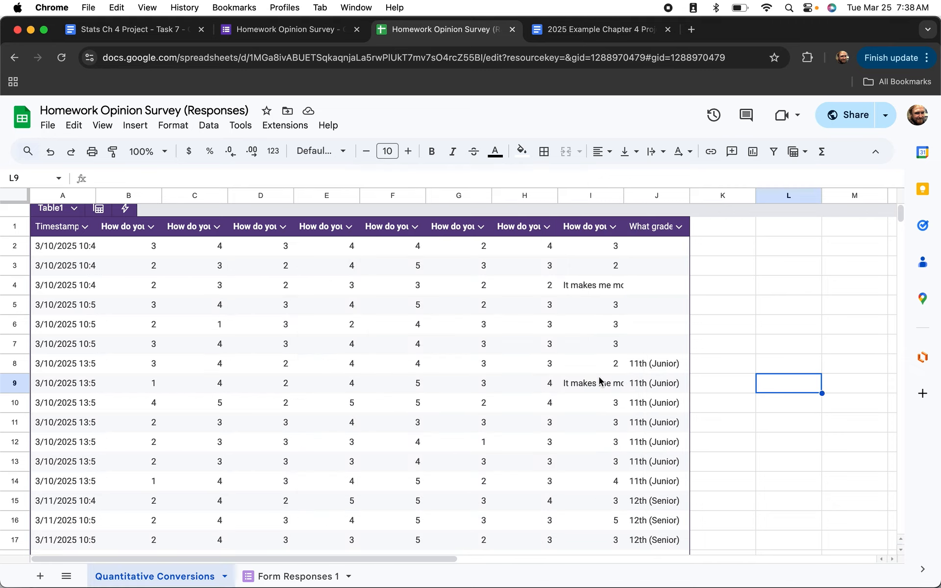
scroll(600, 381, "down", 5)
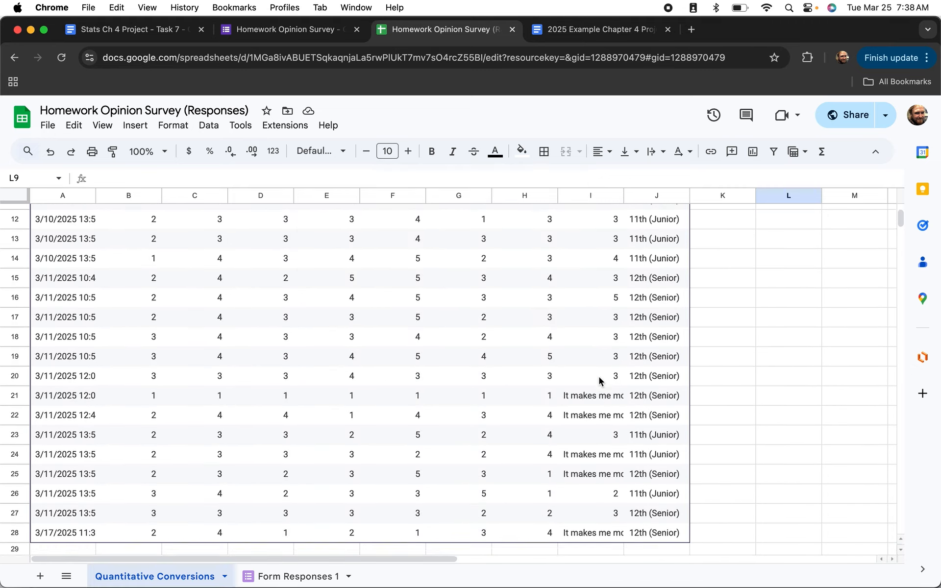
scroll(599, 376, "up", 5)
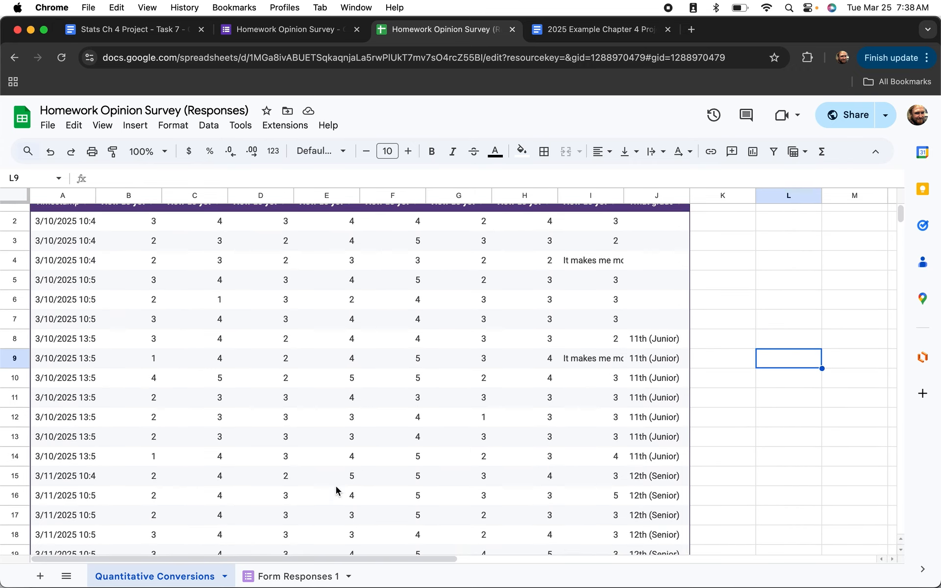
left_click(283, 580)
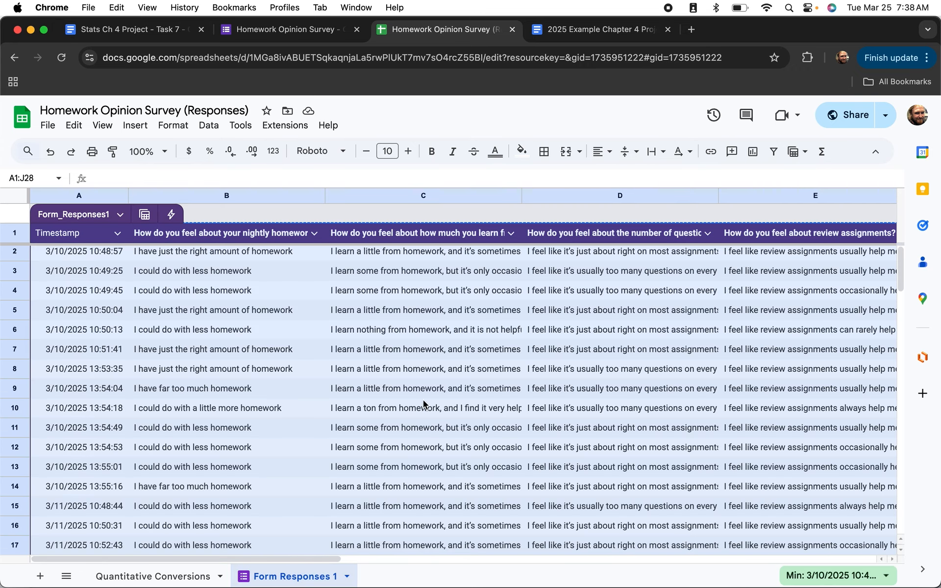
left_click(424, 401)
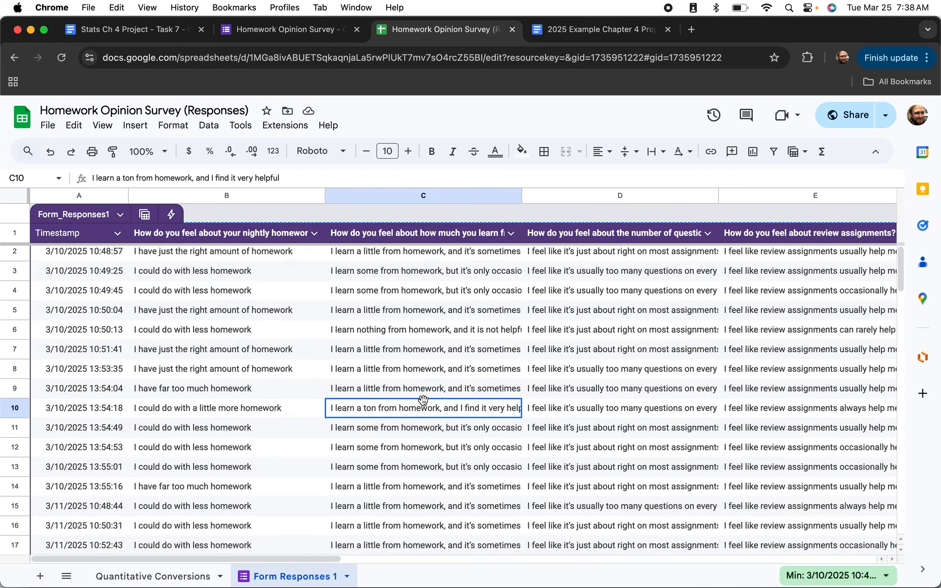
scroll(479, 391, "right", 5)
scroll(479, 389, "right", 5)
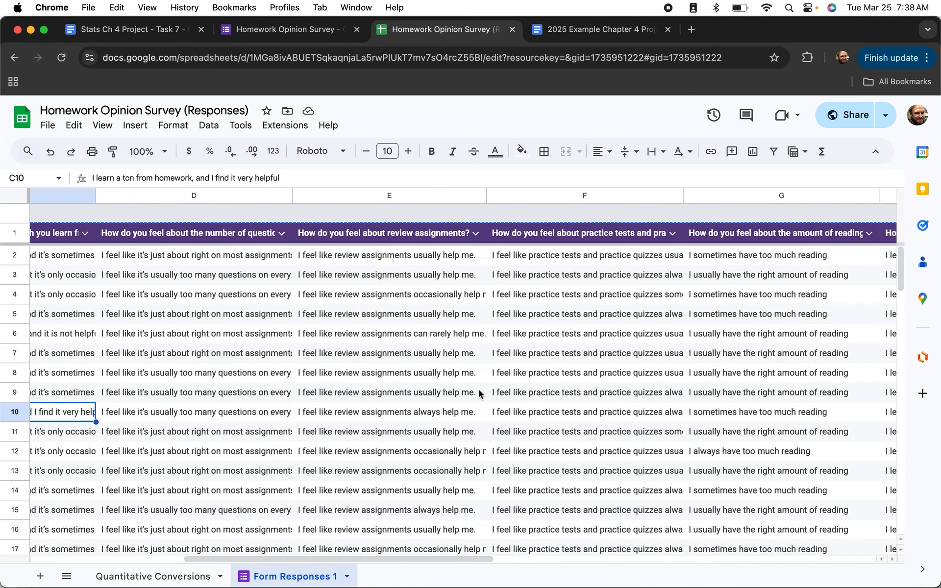
scroll(478, 389, "left", 10)
scroll(478, 389, "up", 1)
scroll(478, 389, "left", 1)
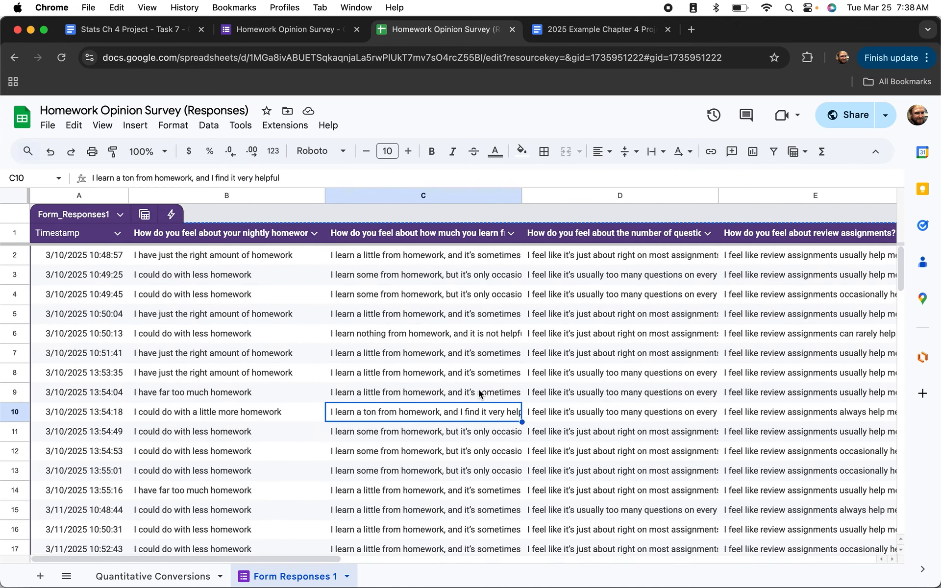
Switch to the 2025 Example Chapter 4 Project document and copy "It makes me more confused and feel like I've learned less" from question 8
left_click(147, 577)
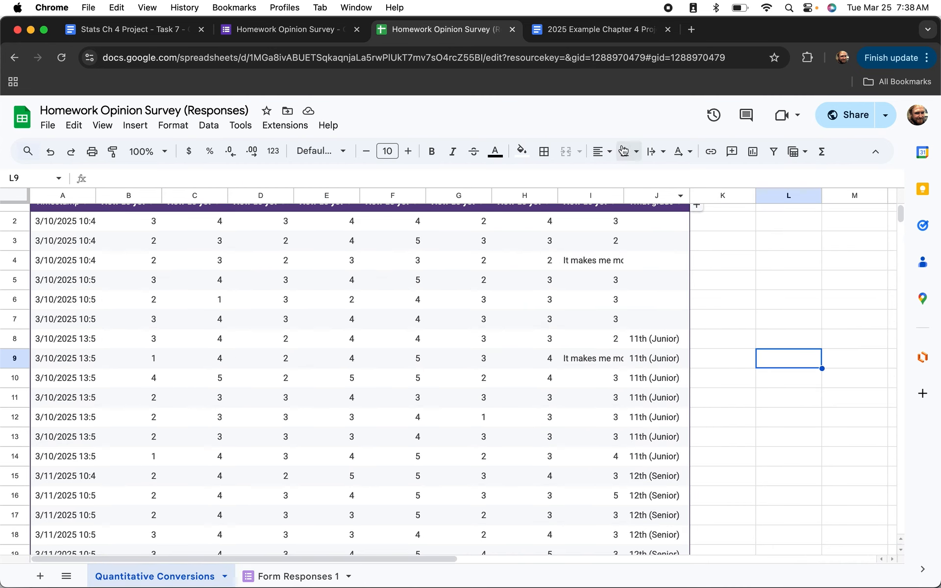
left_click(606, 30)
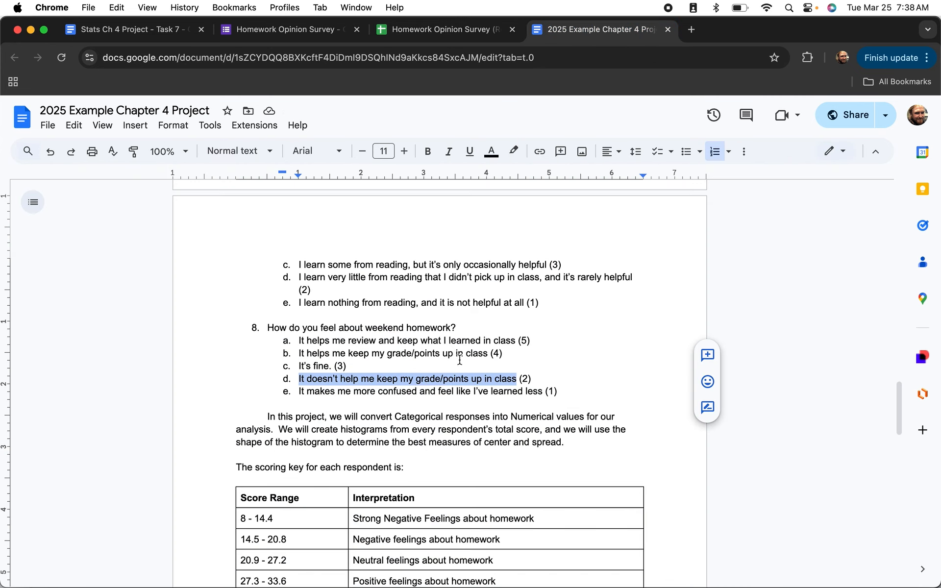
left_click_drag(542, 391, 291, 390)
key("super+c")
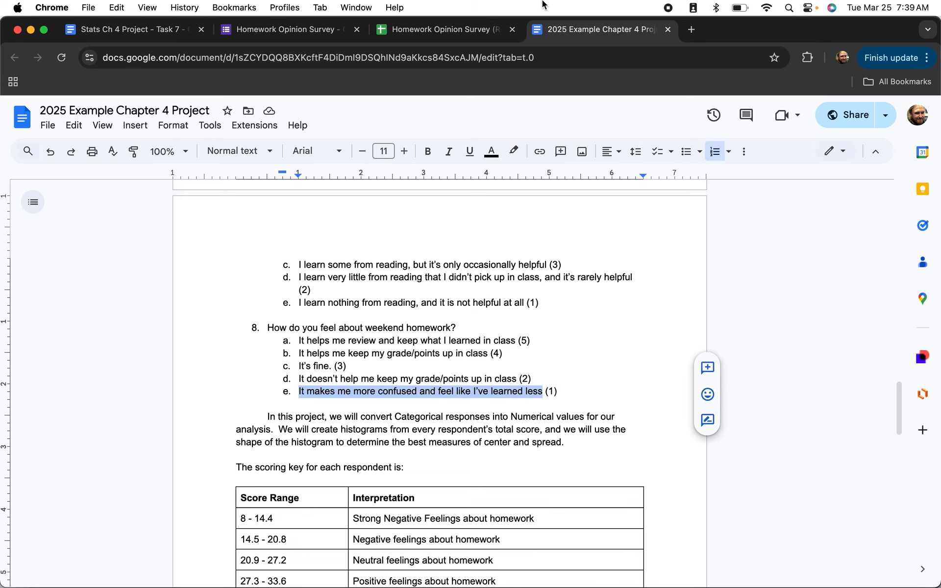
On the Quantitative Conversions sheet only, replace all instances of the copied "It makes me more confused and feel like I've learned less" answer with 1
left_click(487, 29)
key("super+f")
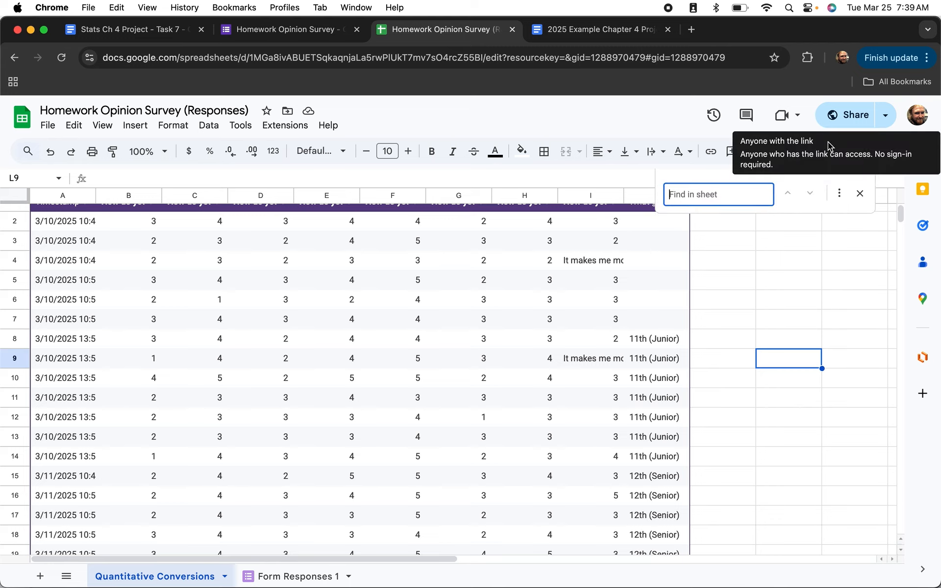
left_click(838, 193)
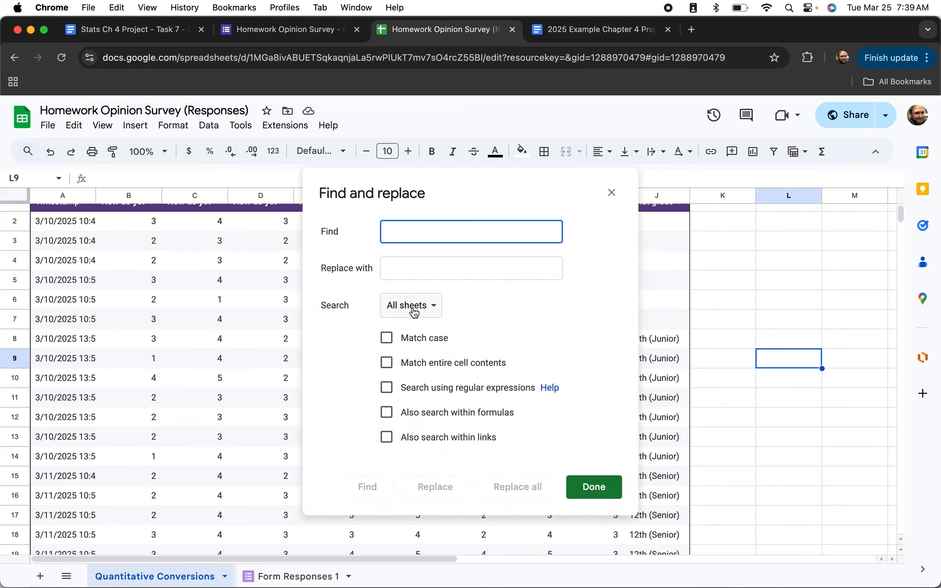
left_click(412, 308)
left_click(420, 336)
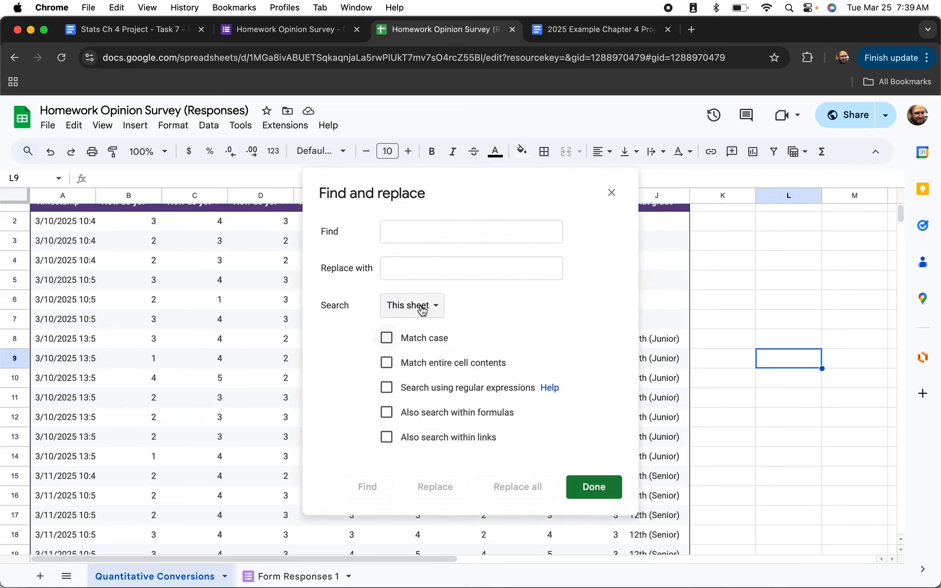
left_click(410, 233)
key("super+v")
left_click(416, 276)
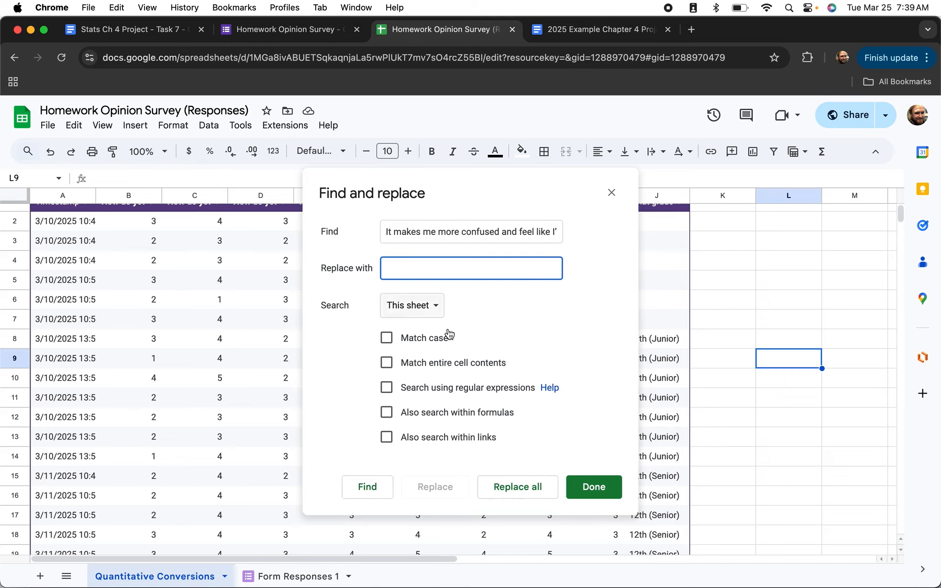
type("1")
left_click(518, 487)
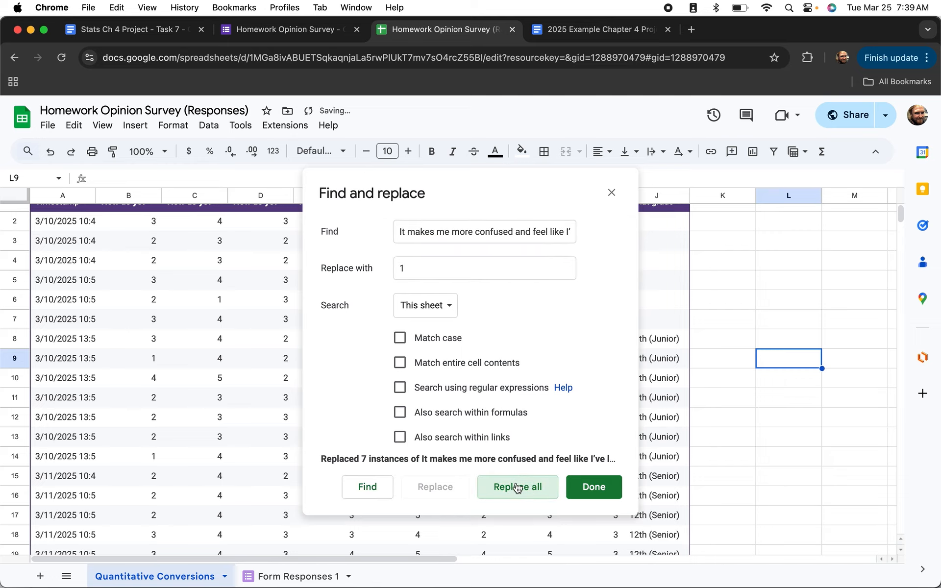
left_click(592, 486)
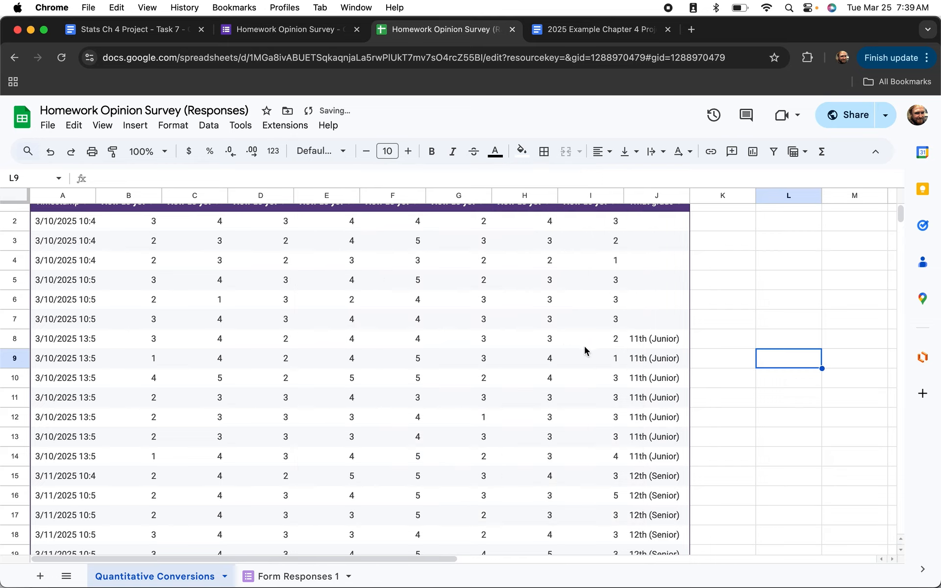
Check the converted scores down the sheet and add a "Total" column header in K1, beside the grade column
scroll(577, 349, "down", 8)
scroll(603, 355, "up", 9)
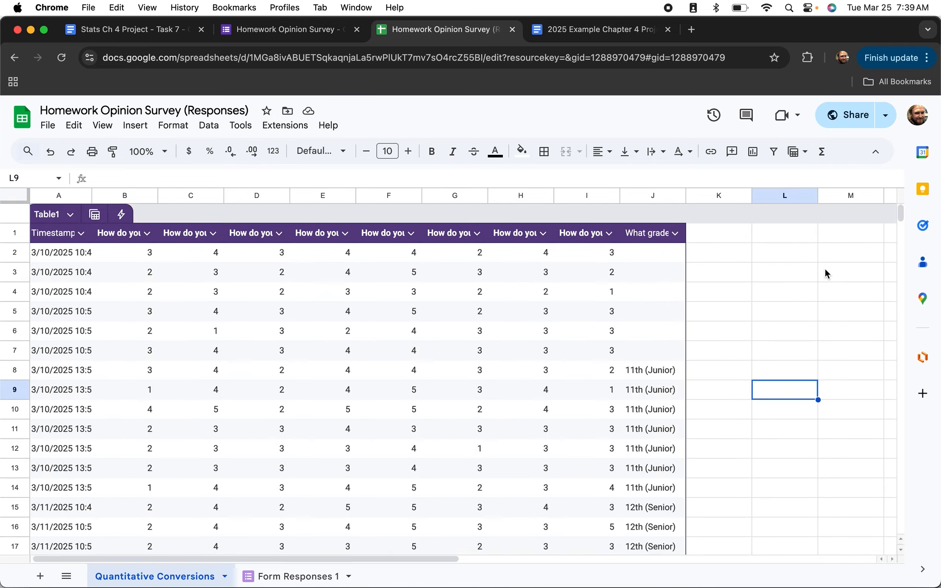
left_click(720, 239)
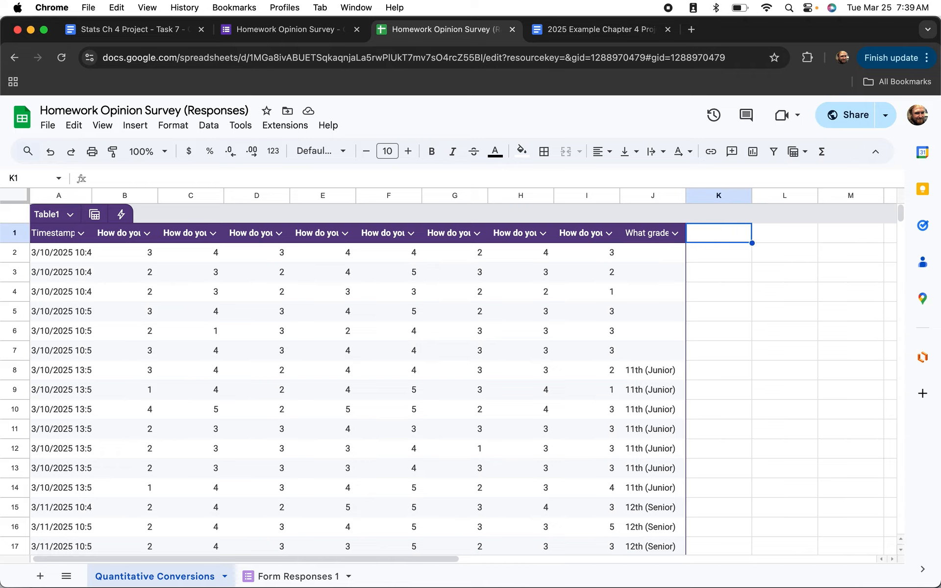
type("Total")
key("Return")
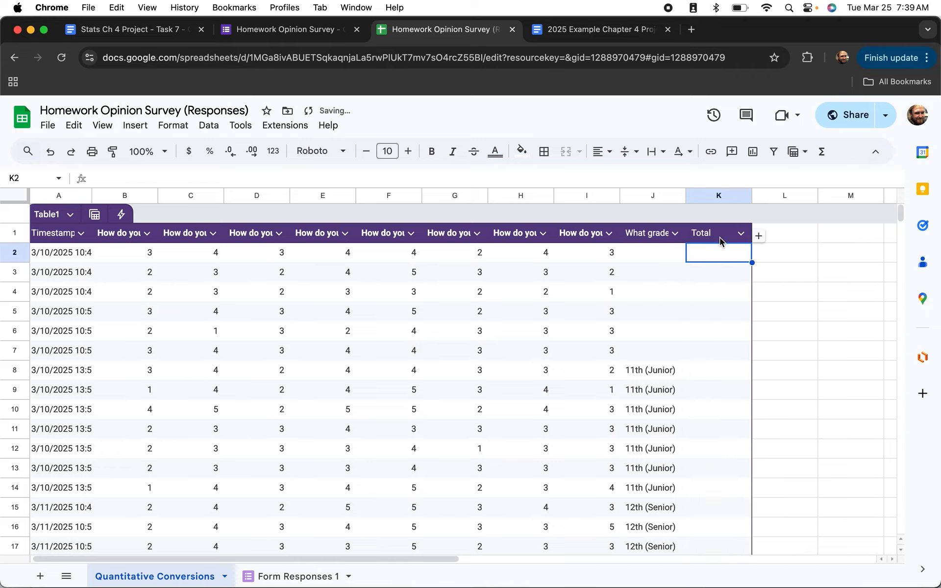
Enter =SUM(B2:I2) in K2 to total the first respondent's eight question scores
scroll(676, 391, "down", 5)
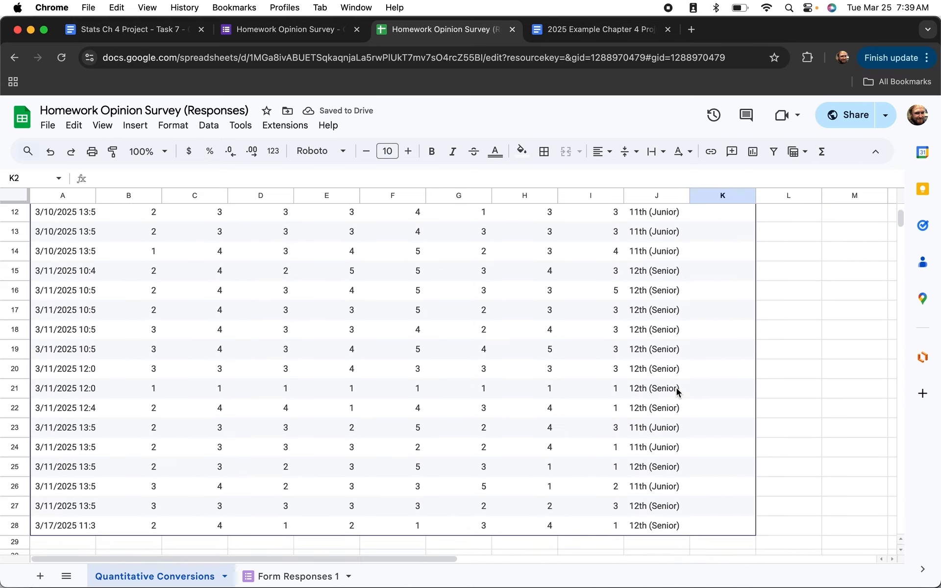
scroll(677, 390, "up", 5)
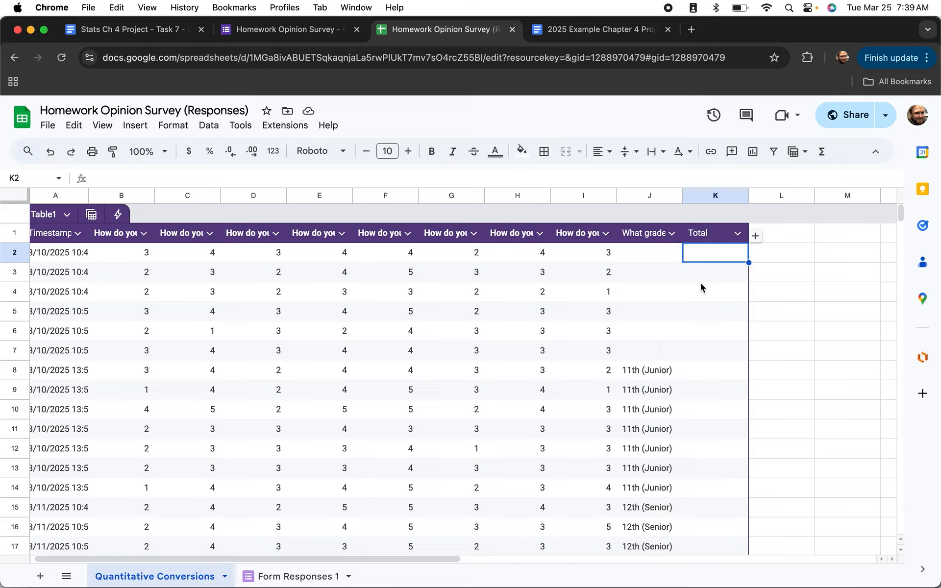
type("=S")
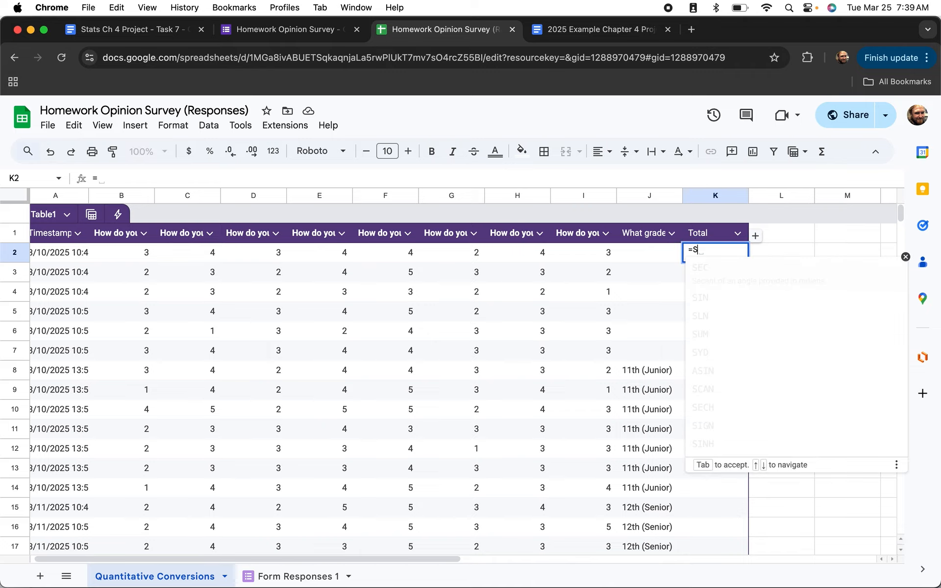
type("UM")
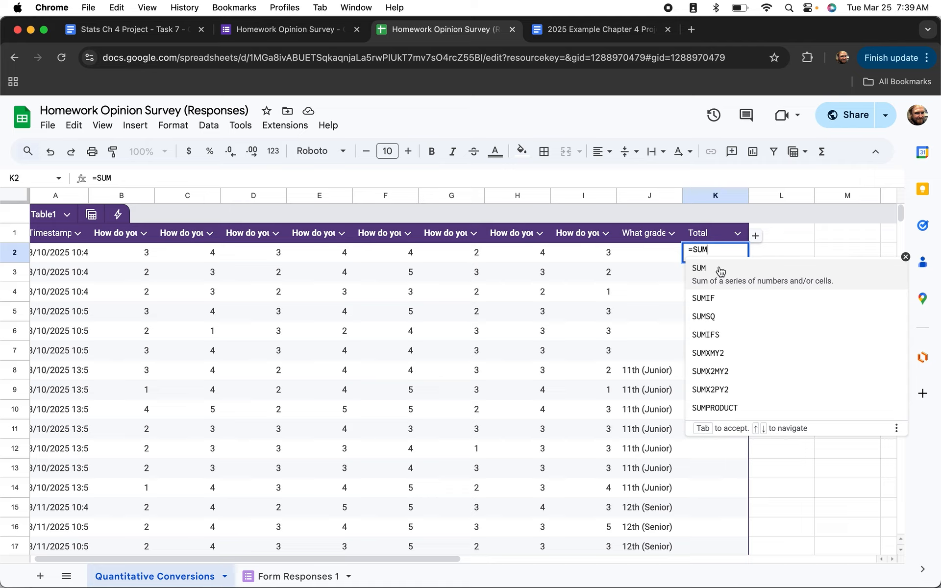
left_click(720, 270)
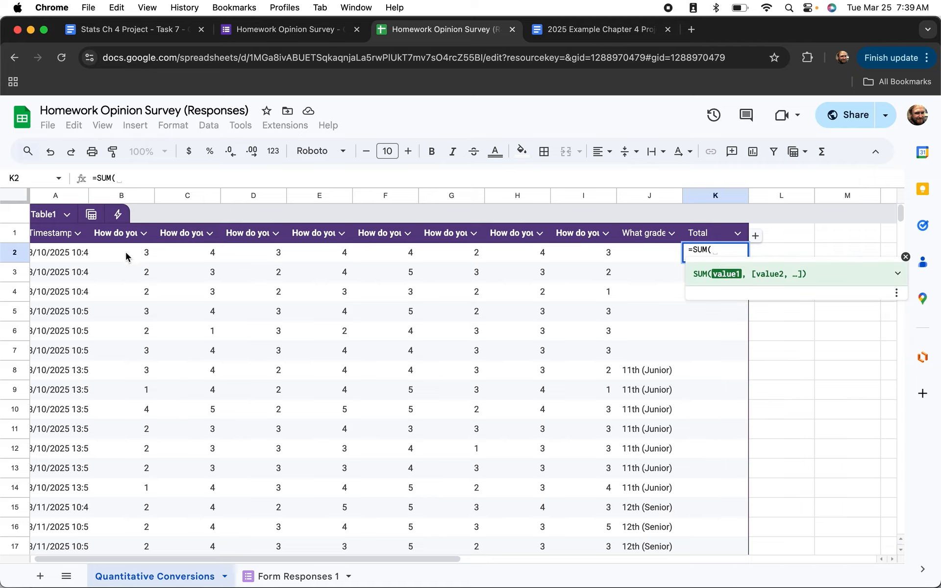
left_click_drag(129, 258, 583, 257)
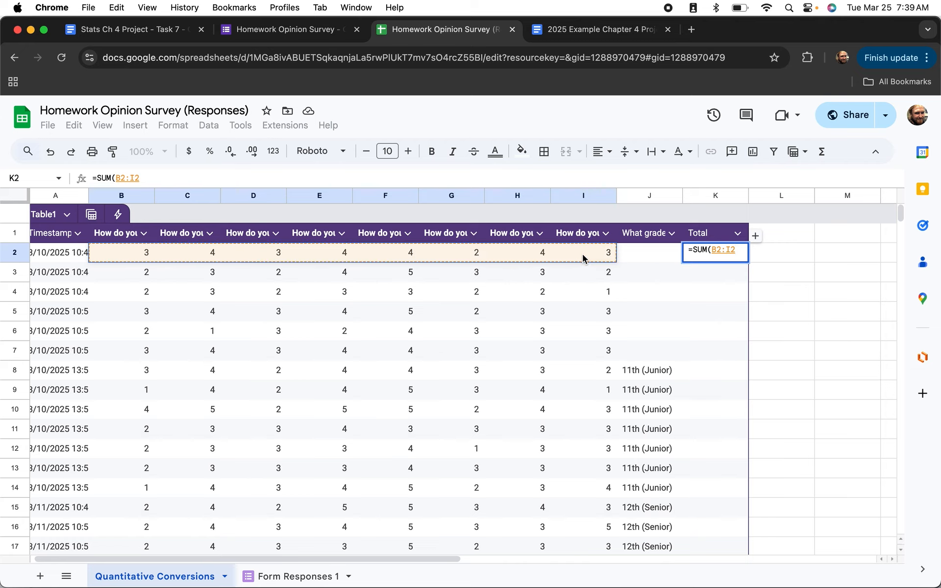
type(")")
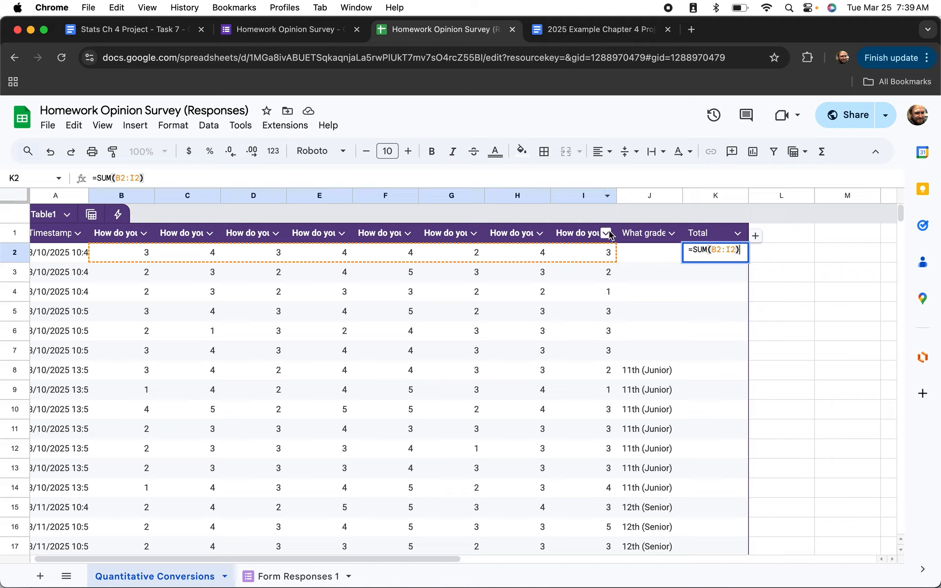
key("Return")
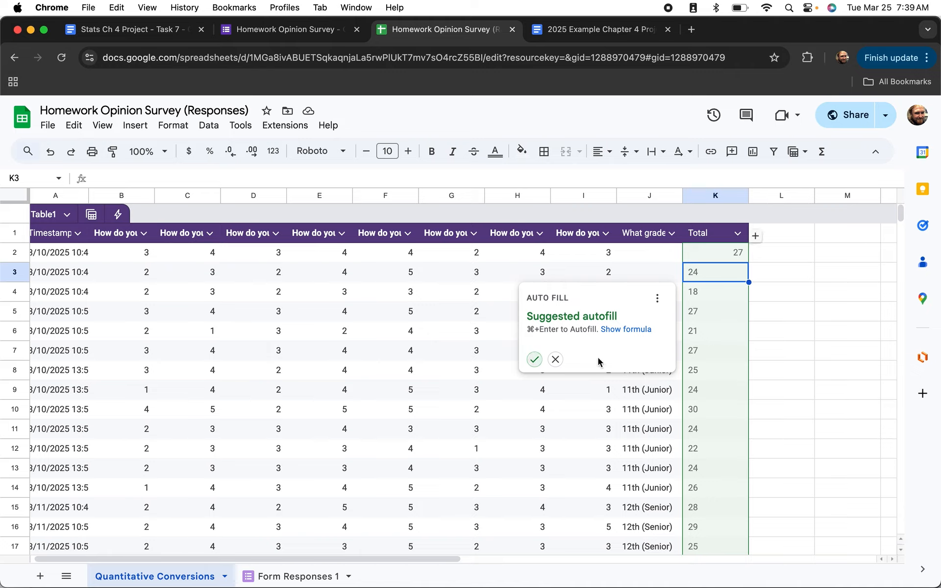
Dismiss the autofill suggestion and fill the K2 sum formula down the Total column through K28
left_click(848, 349)
left_click(711, 255)
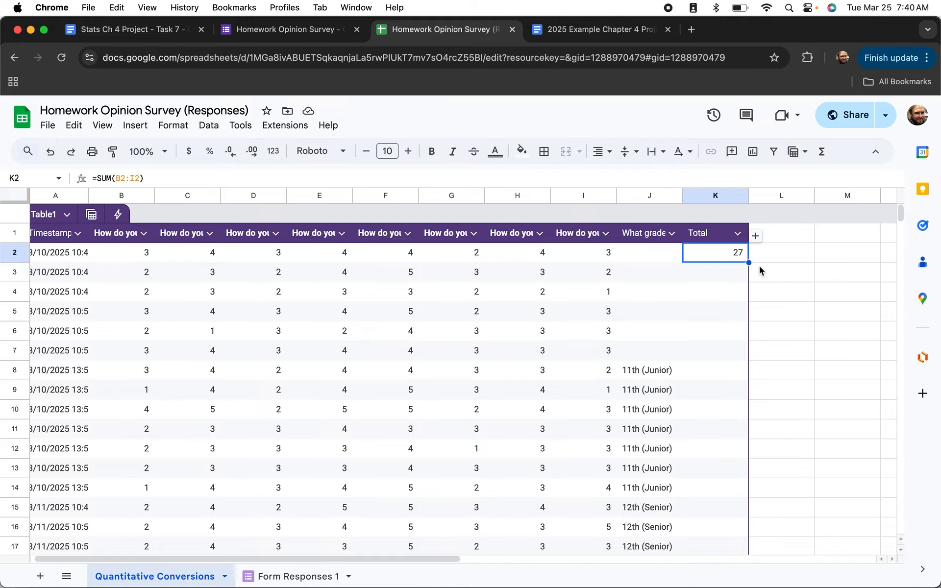
left_click_drag(749, 262, 738, 442)
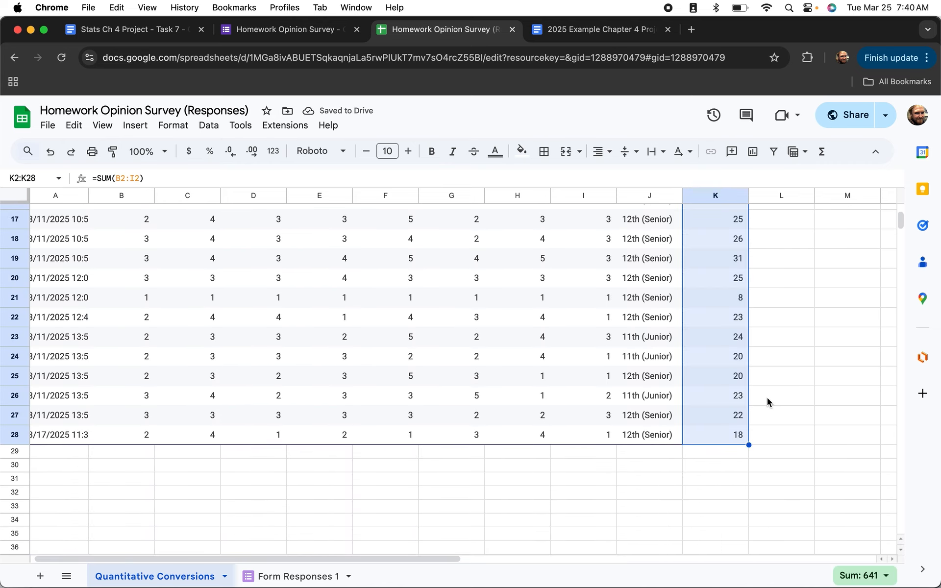
scroll(767, 398, "up", 2)
scroll(768, 400, "up", 10)
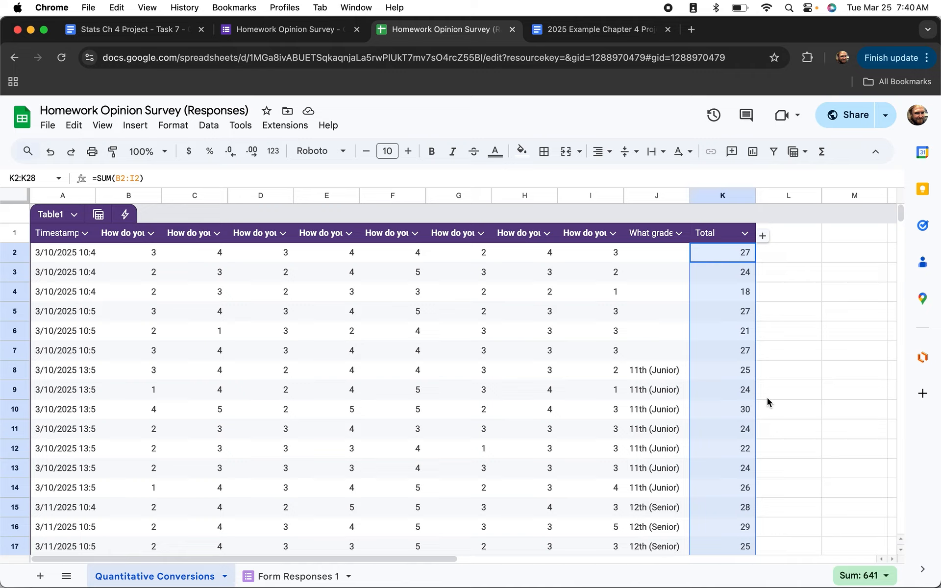
Open the sharing settings of the Homework Opinion Survey (Responses) spreadsheet and copy its share link
left_click(784, 326)
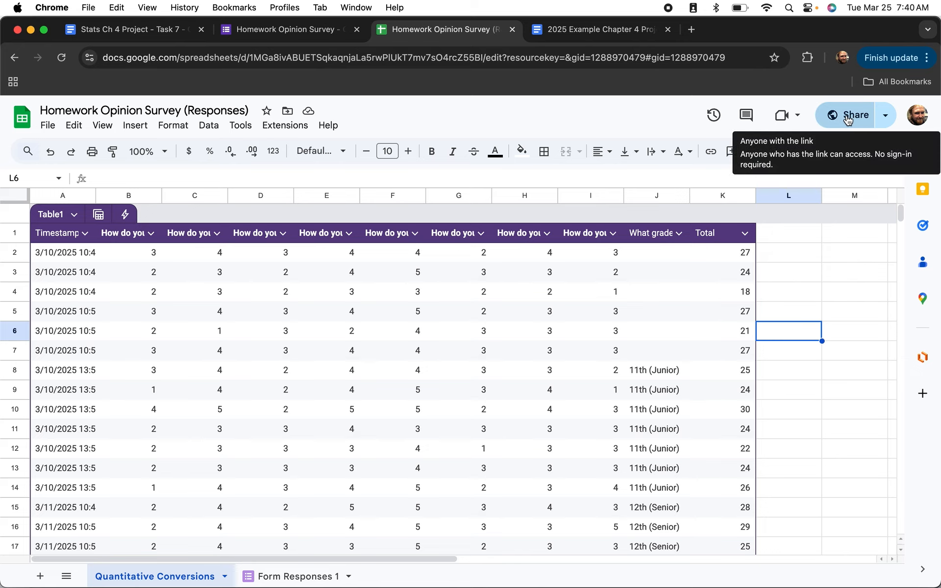
left_click(849, 117)
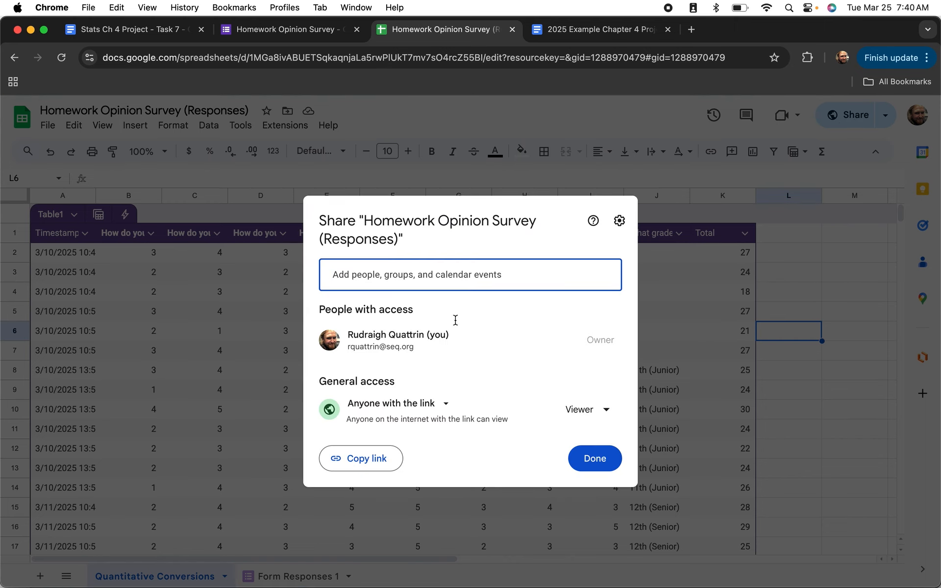
left_click(365, 463)
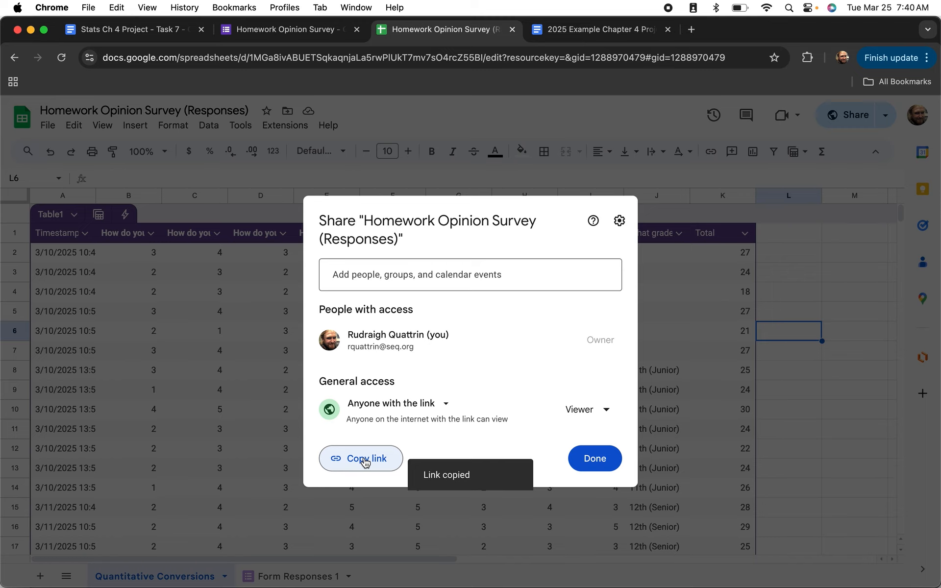